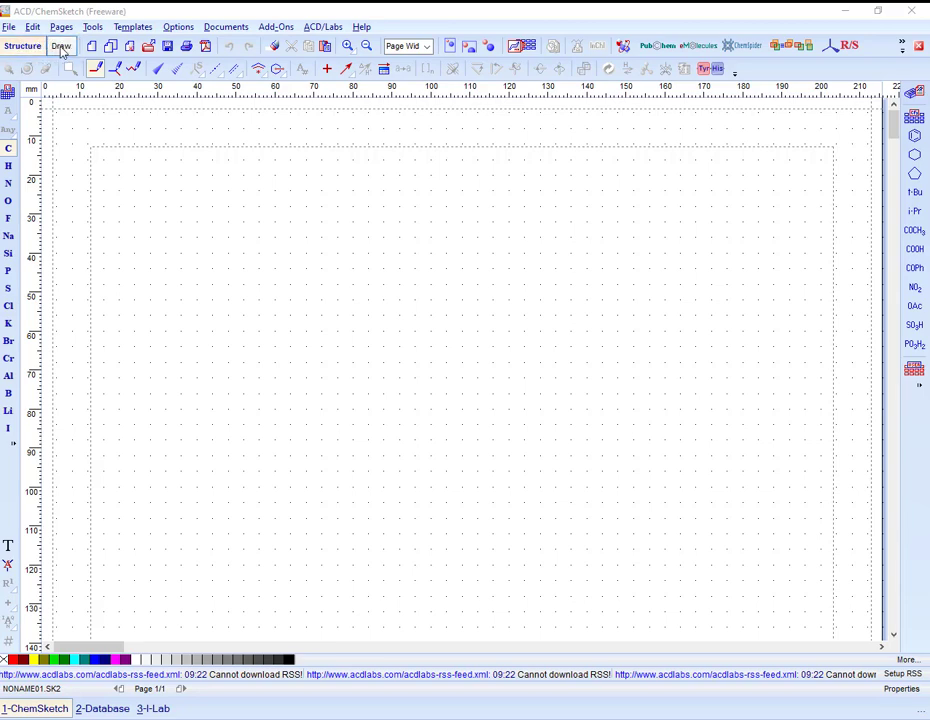
- Look at the Draw mode's toolset compared with the Structure mode and return to Structure mode
click(62, 47)
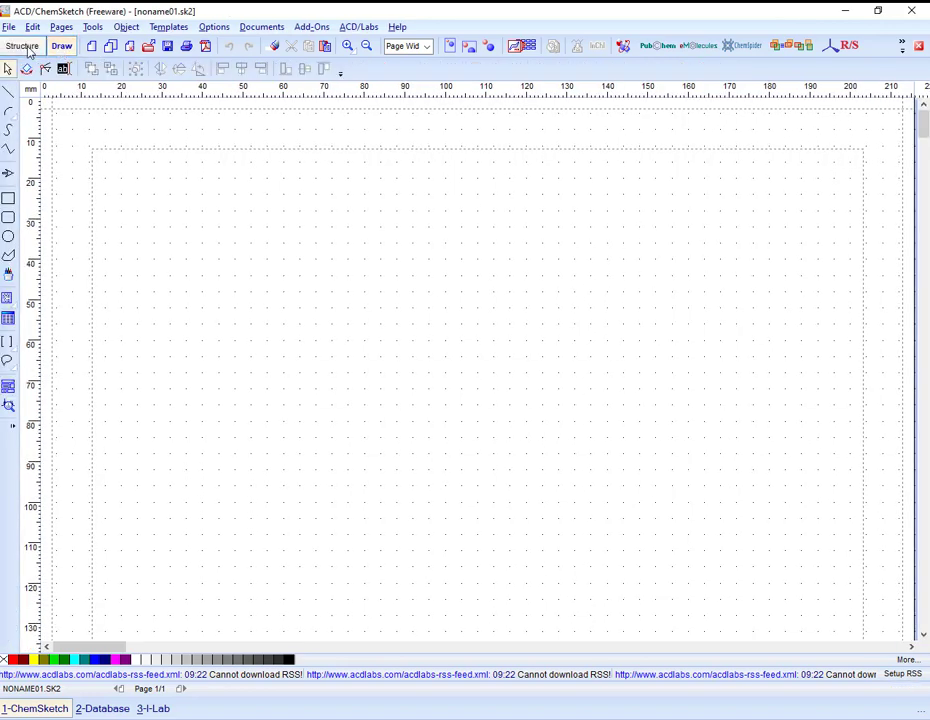
click(22, 46)
click(62, 47)
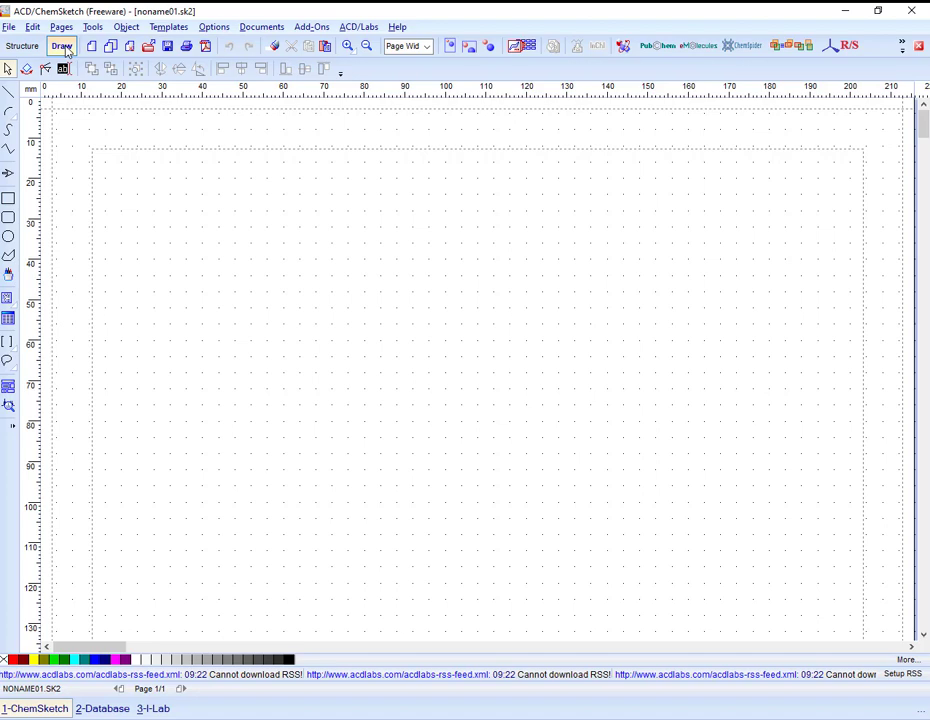
click(22, 46)
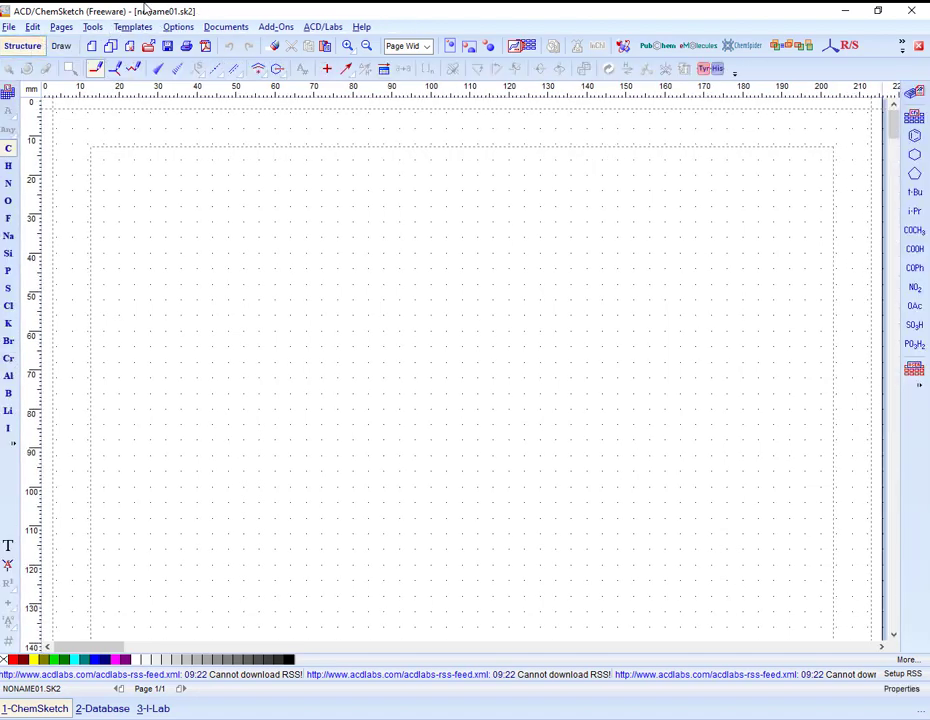
- Set the structure properties to ACS Style, apply the style, and close the properties
click(95, 28)
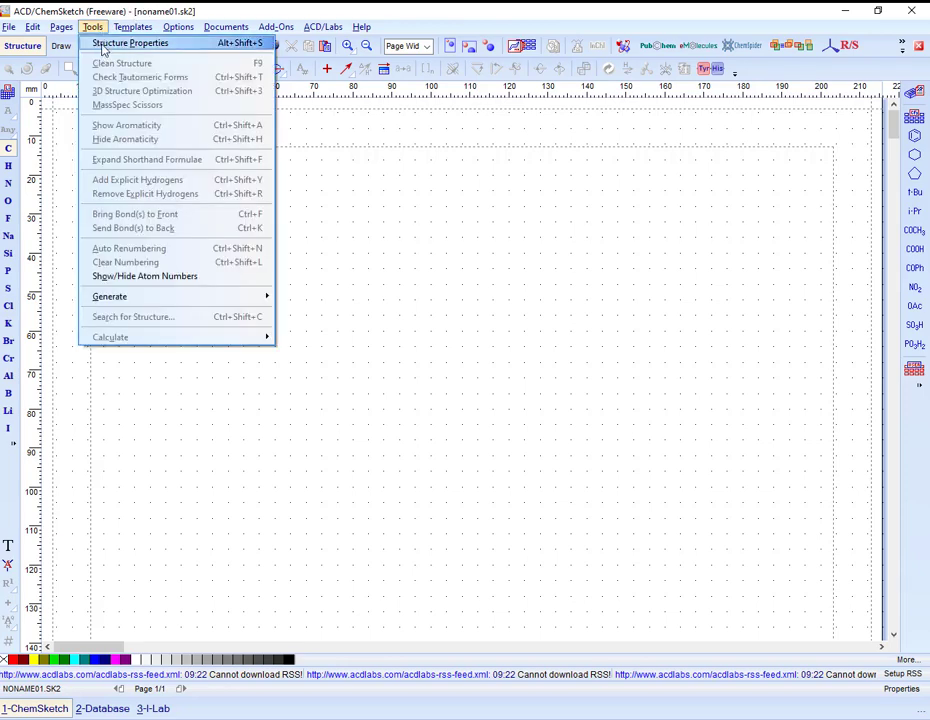
click(105, 44)
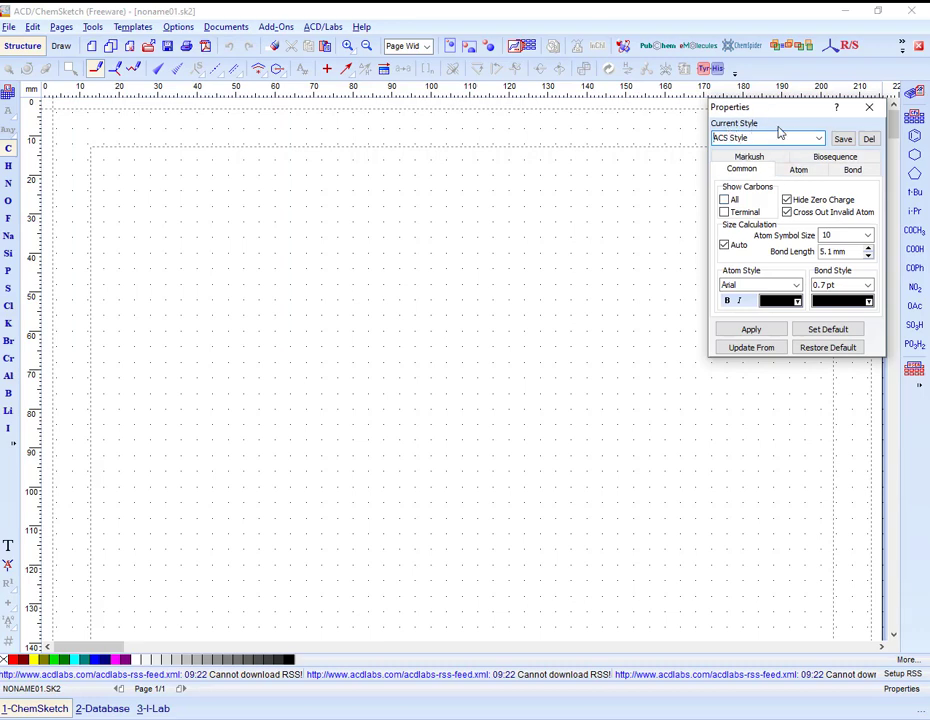
click(819, 139)
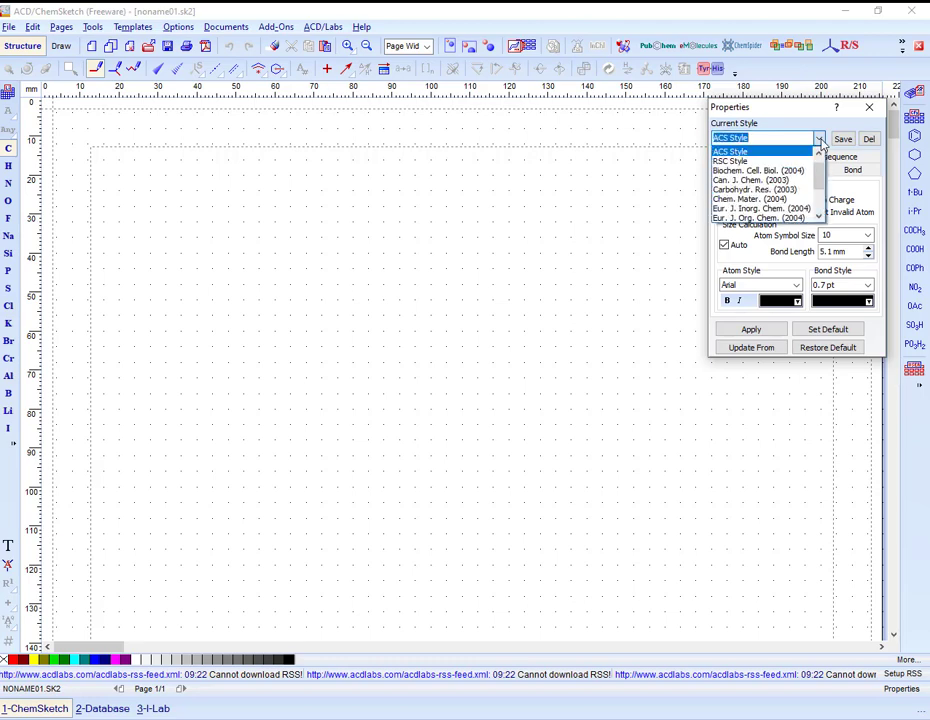
click(755, 153)
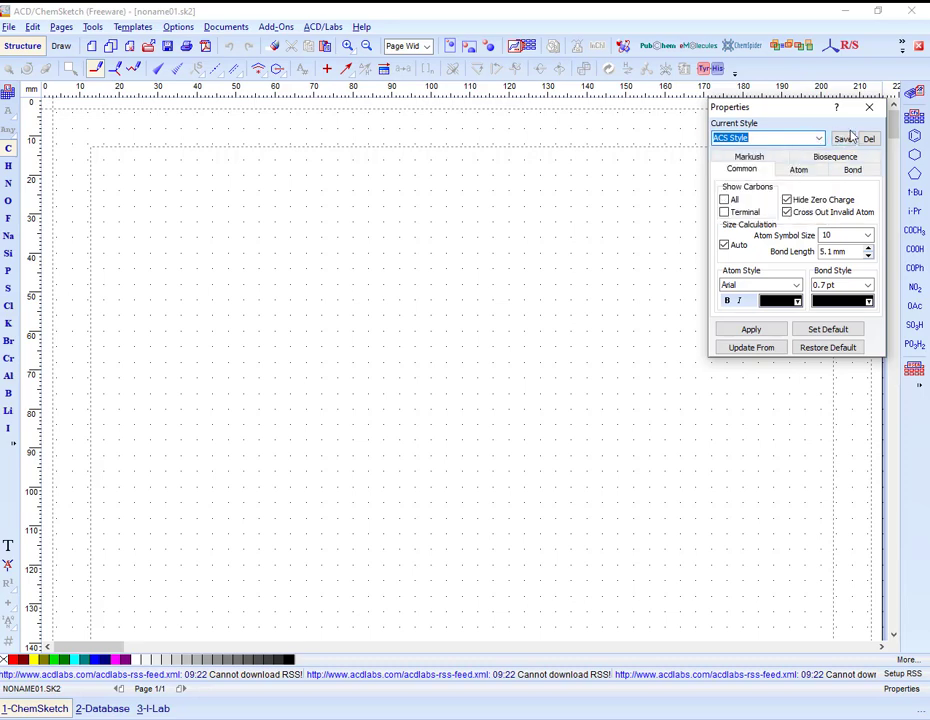
click(758, 332)
click(745, 382)
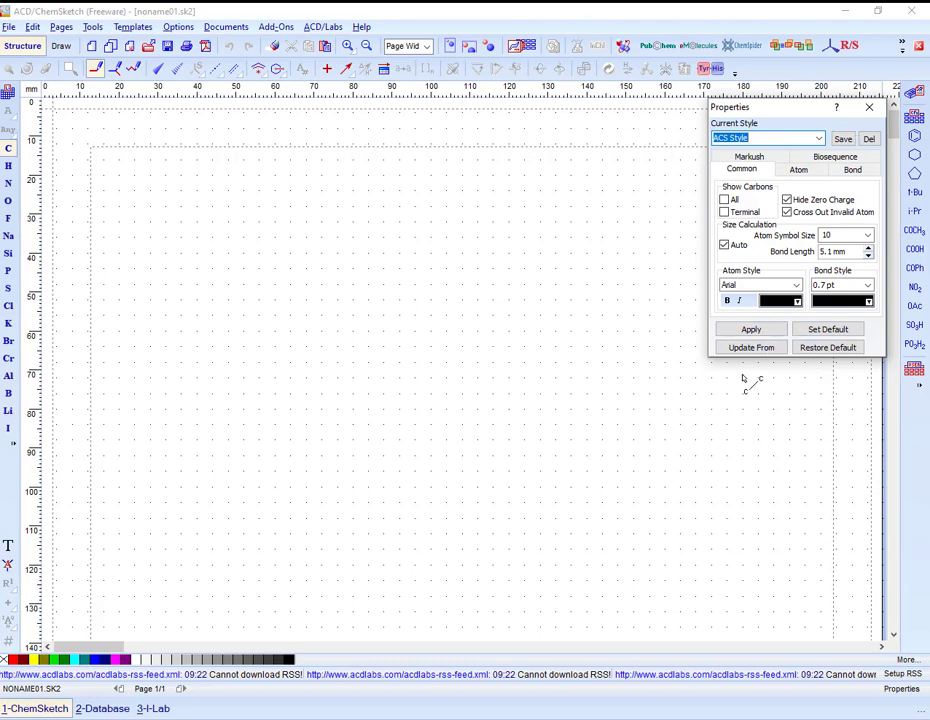
click(871, 110)
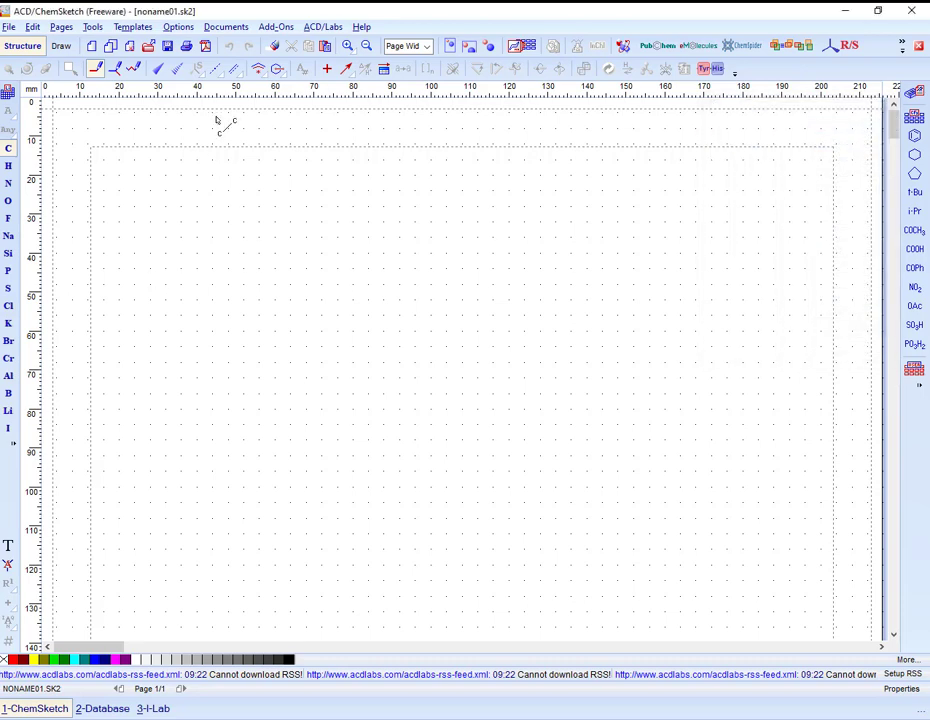
click(196, 178)
- Look through the Template Window and the Template Organizer's list of template sets without changing the selection
click(129, 27)
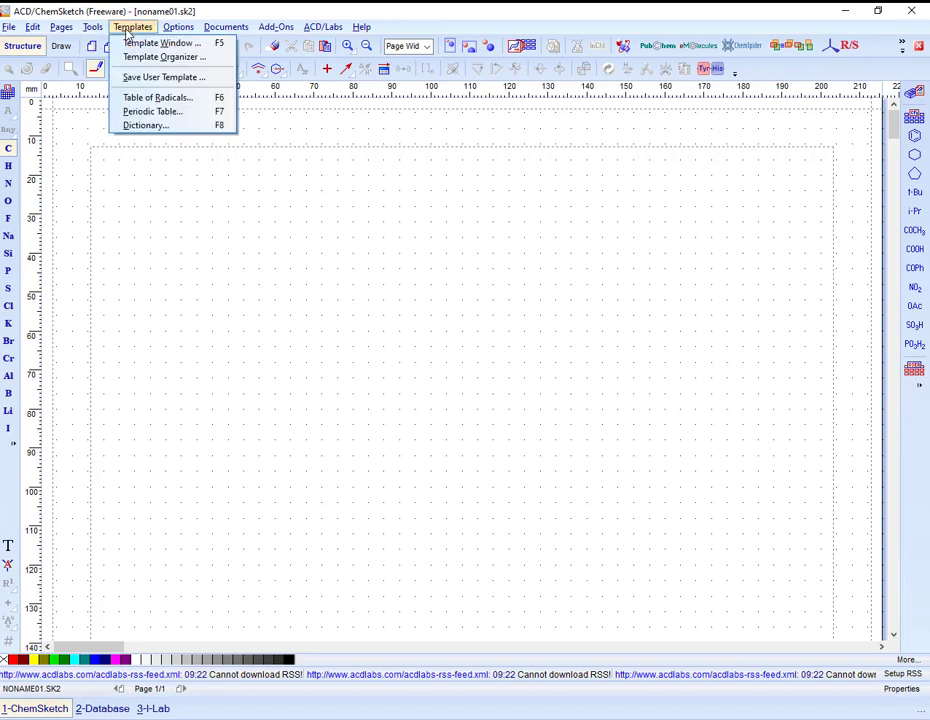
click(130, 45)
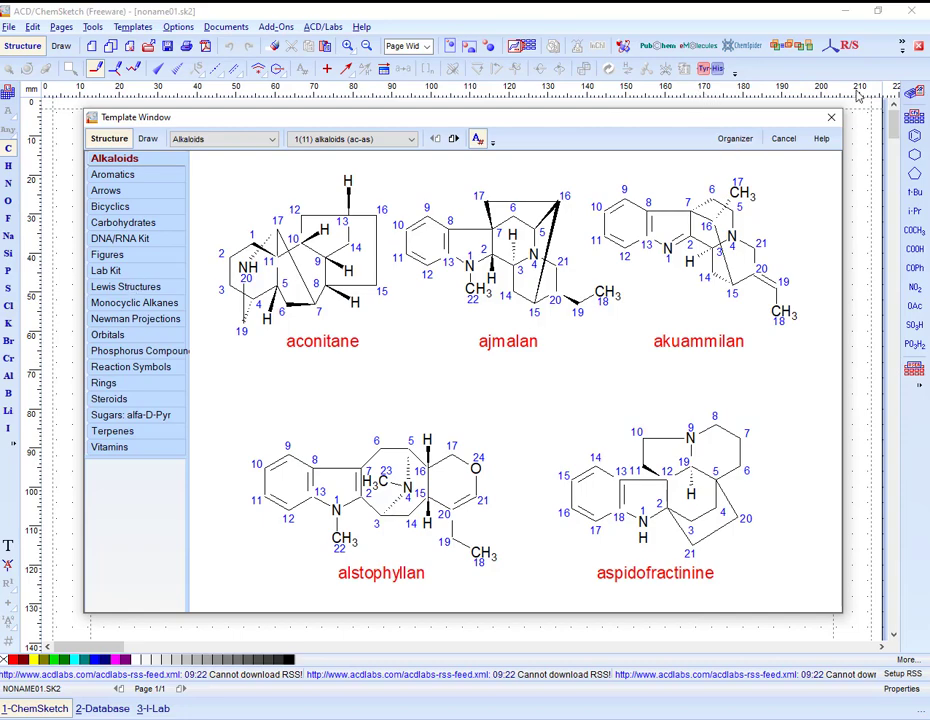
click(831, 117)
click(92, 29)
mouse_move(117, 31)
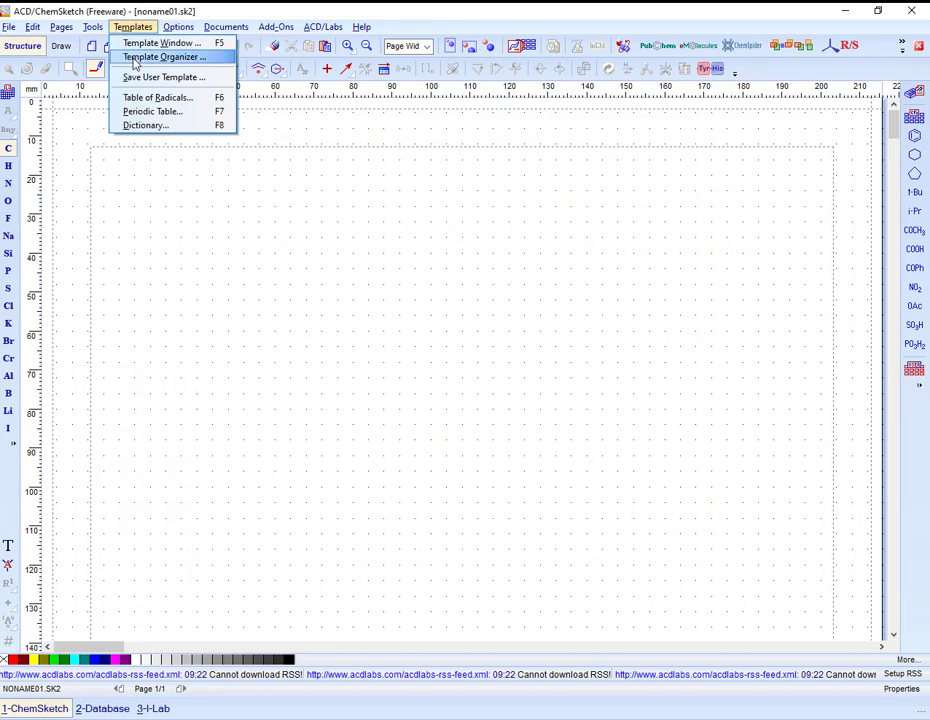
click(136, 59)
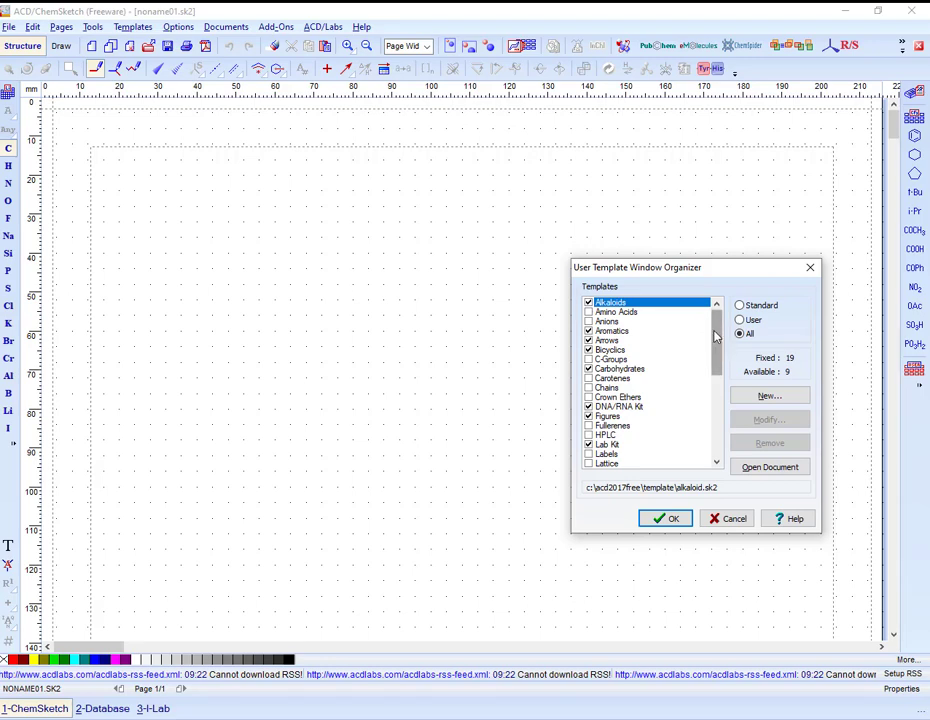
drag(719, 330, 716, 358)
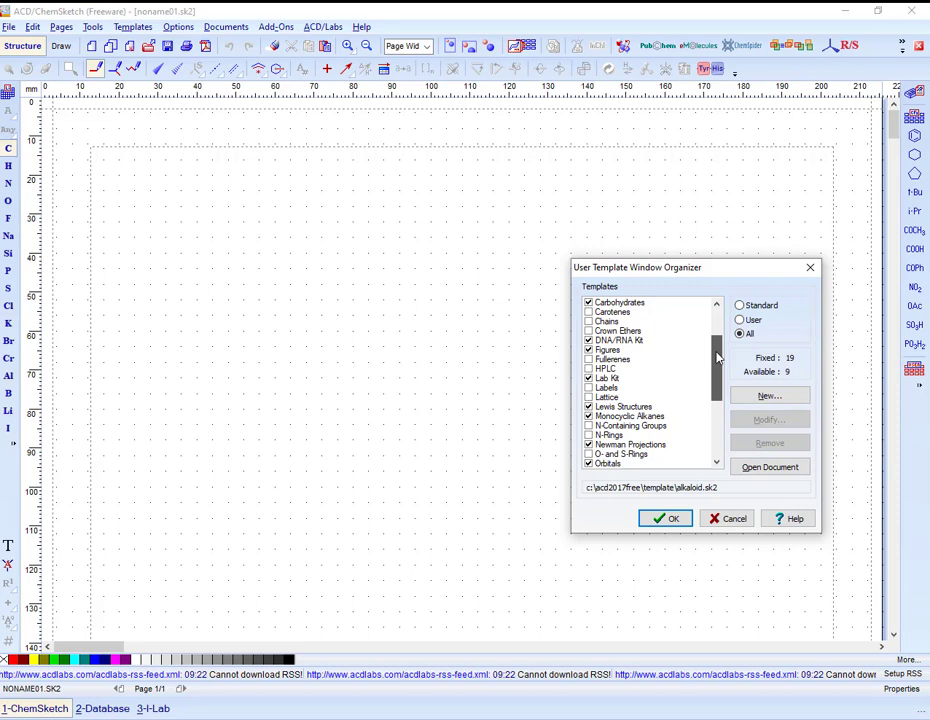
click(714, 519)
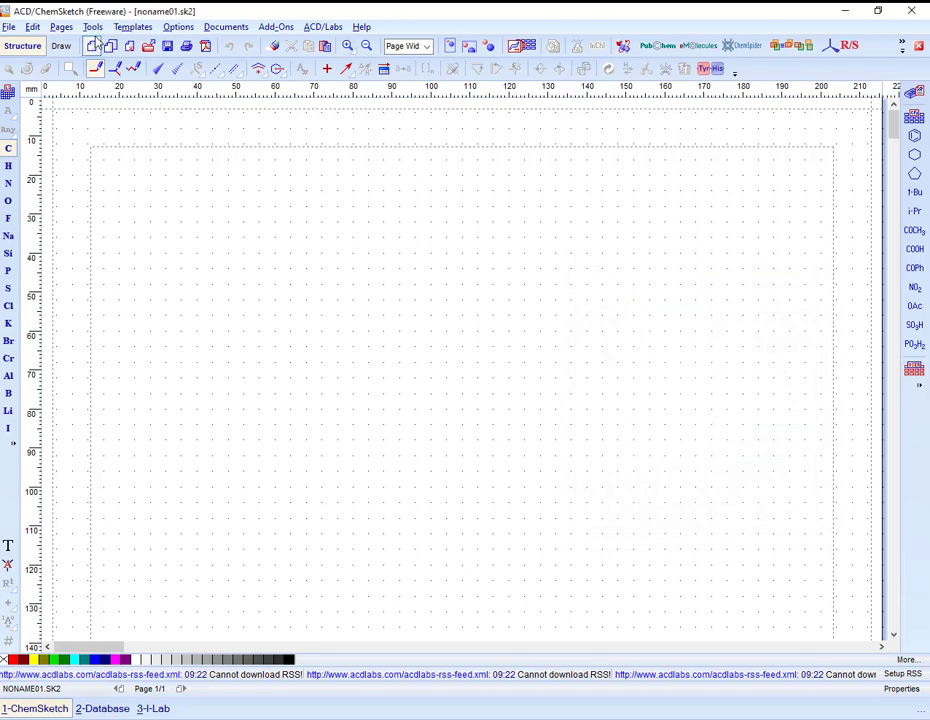
- Place the bold-fronted five-membered aromatic ring with a centre atom from the Rings templates near the page's upper-left margin
click(92, 27)
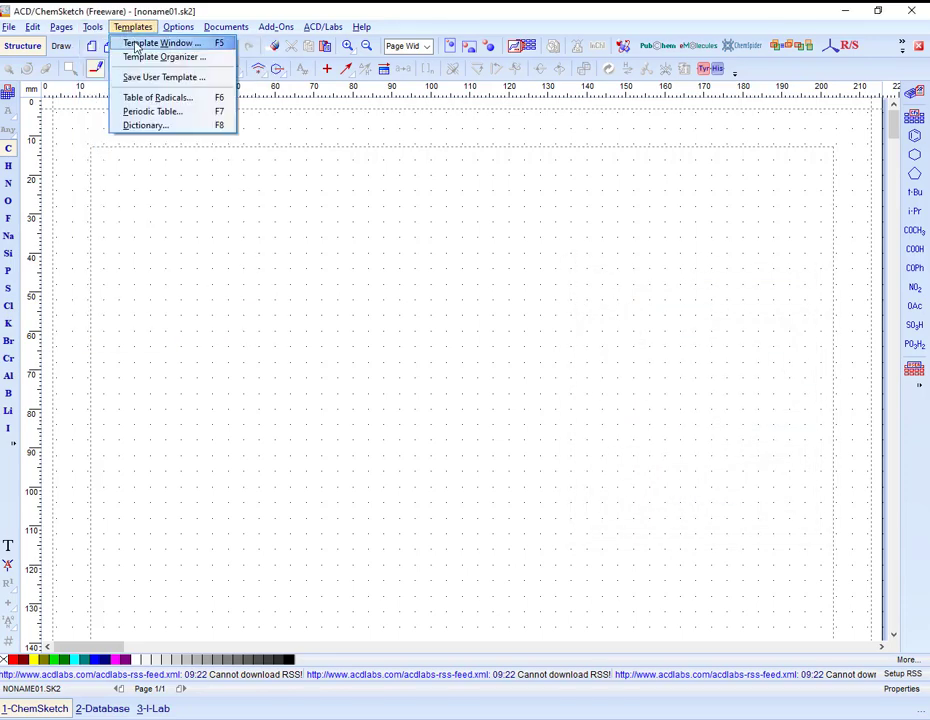
click(132, 42)
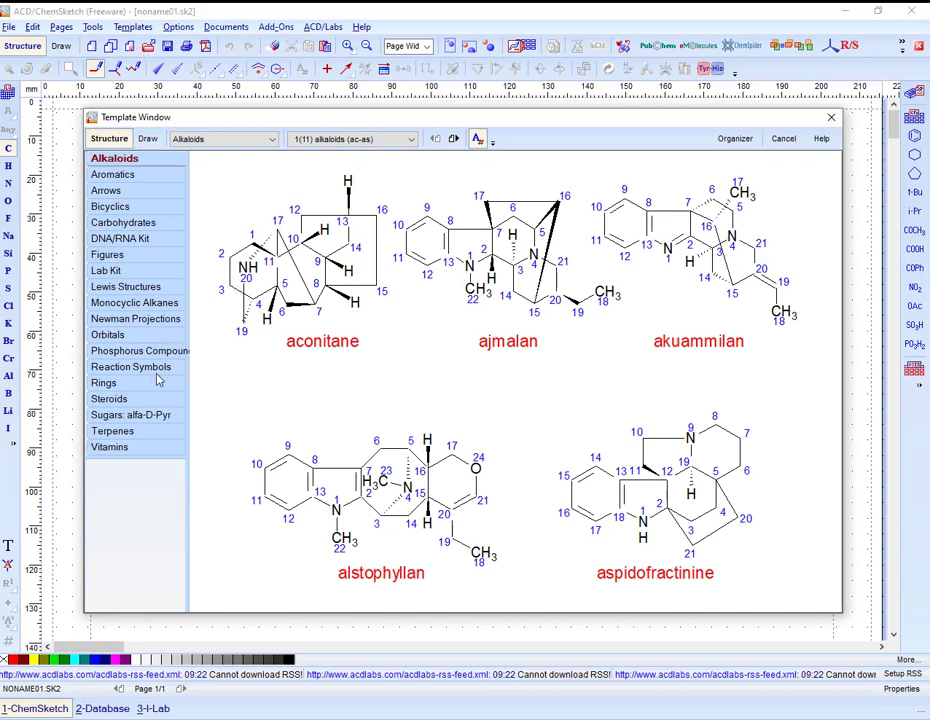
click(124, 384)
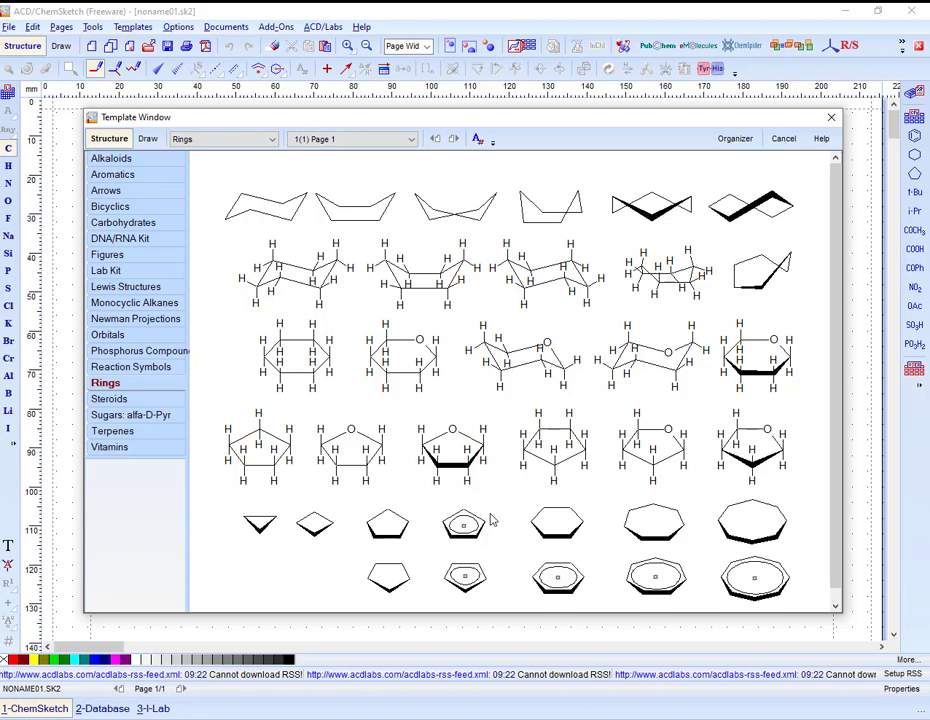
click(463, 530)
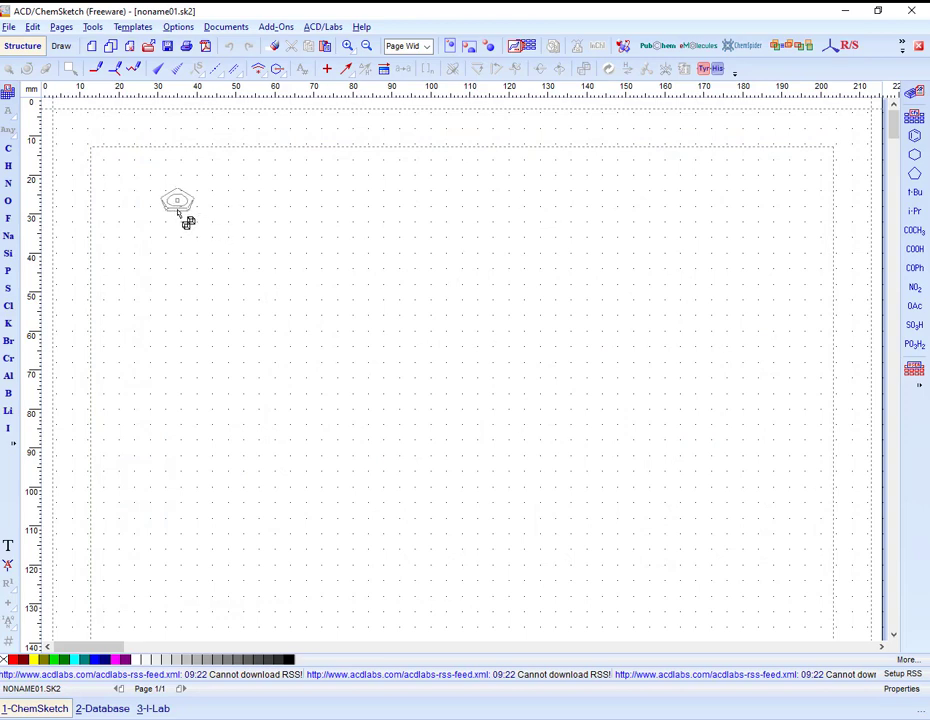
click(179, 212)
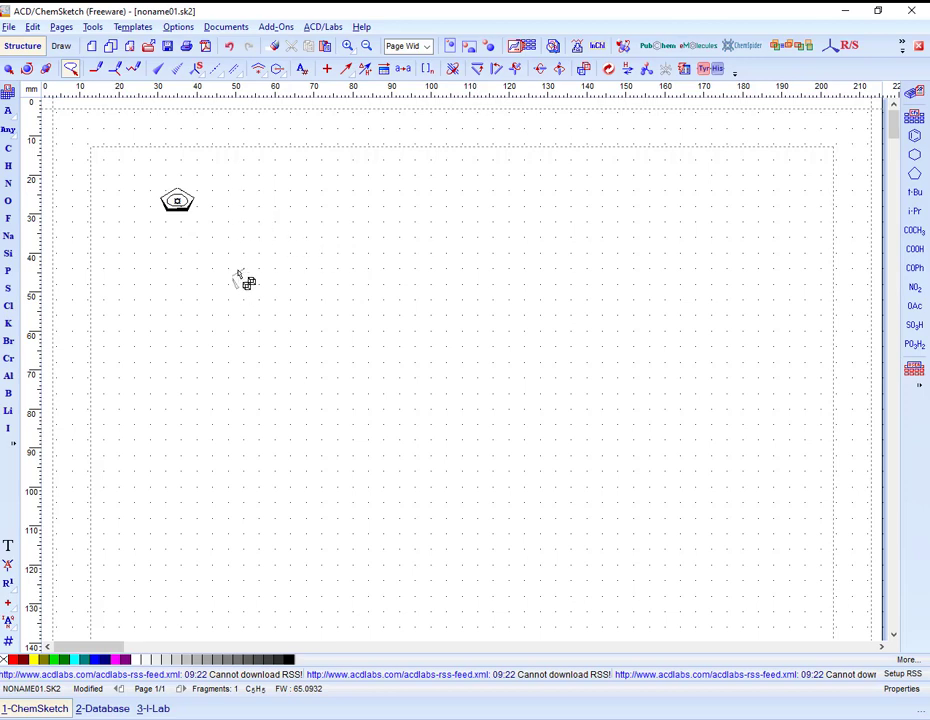
- Draw a vertical single bond about 10 mm long downward from the centre of the cyclopentadienyl ring
scroll(242, 223, up, 1)
scroll(284, 236, up, 1)
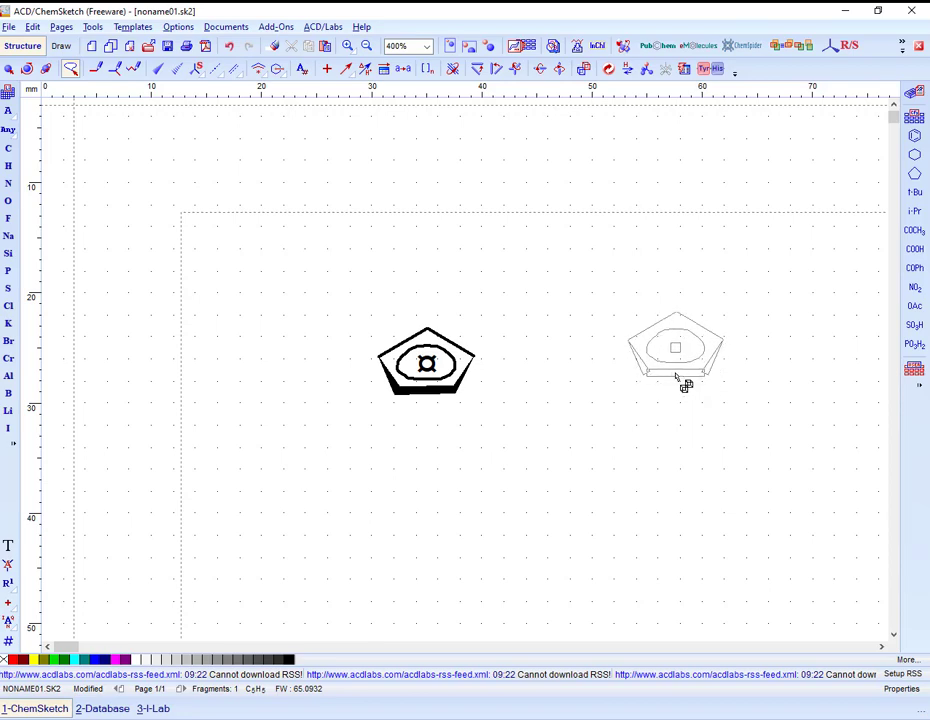
click(95, 68)
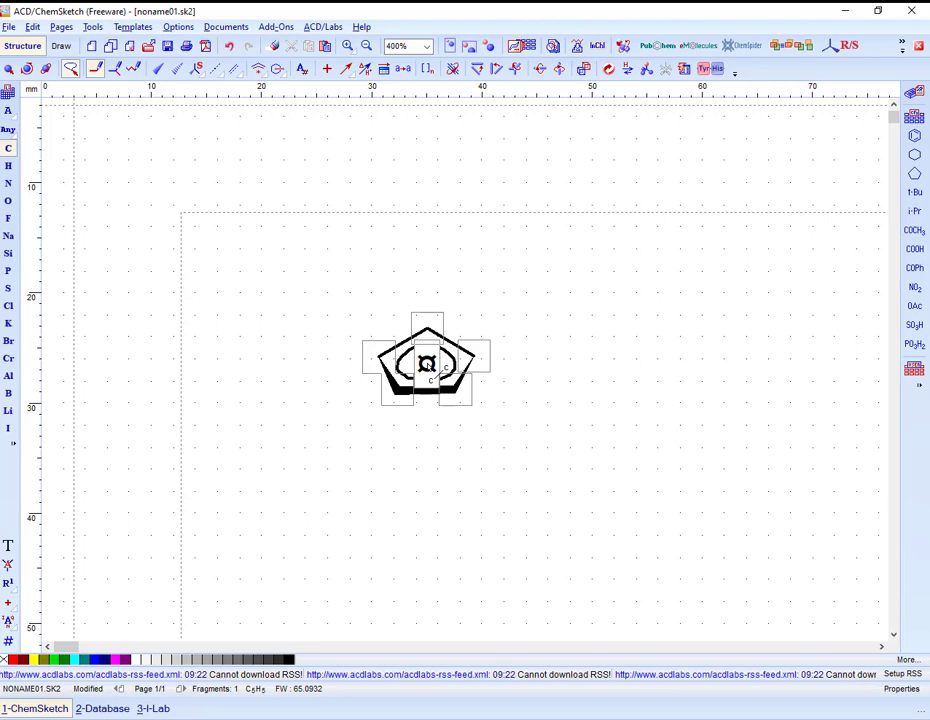
drag(427, 365, 422, 455)
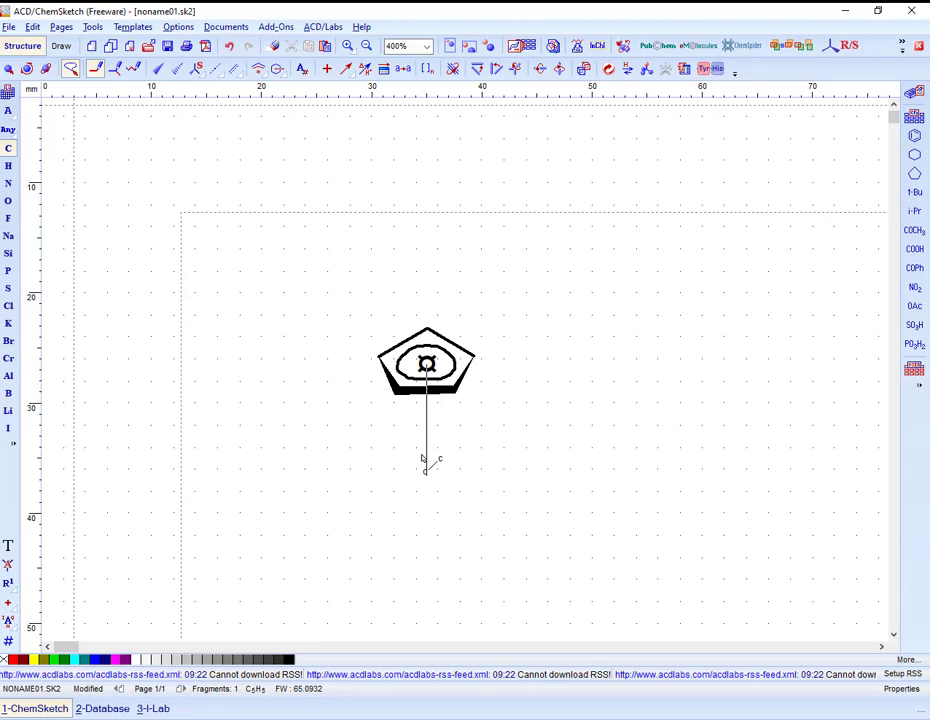
drag(422, 458, 422, 439)
drag(421, 440, 422, 470)
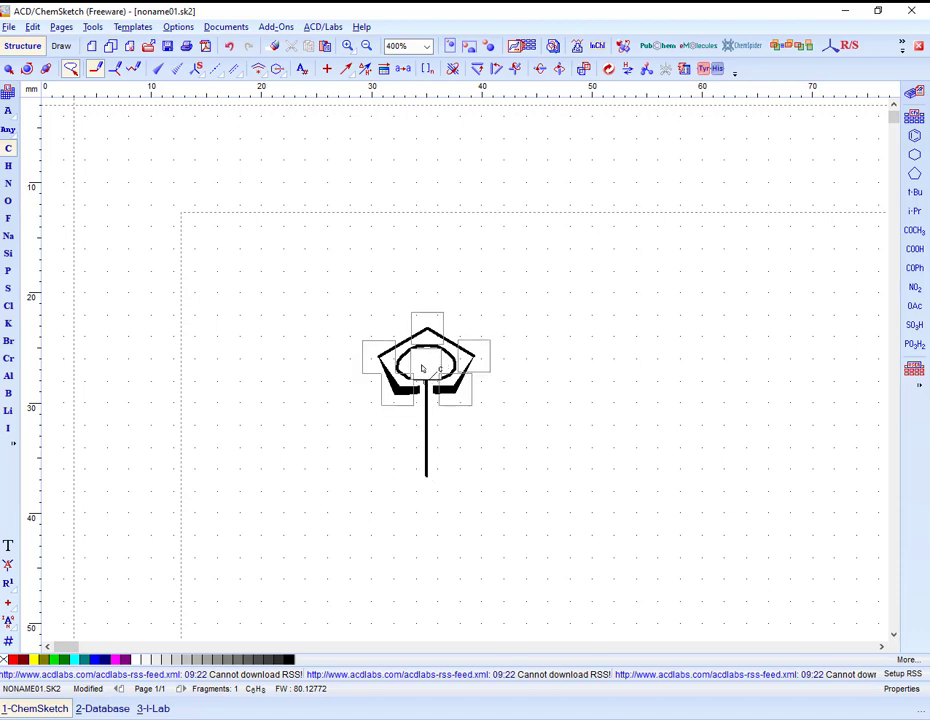
- Send the vertical bond to the back, behind the ring's bold front edge
click(71, 69)
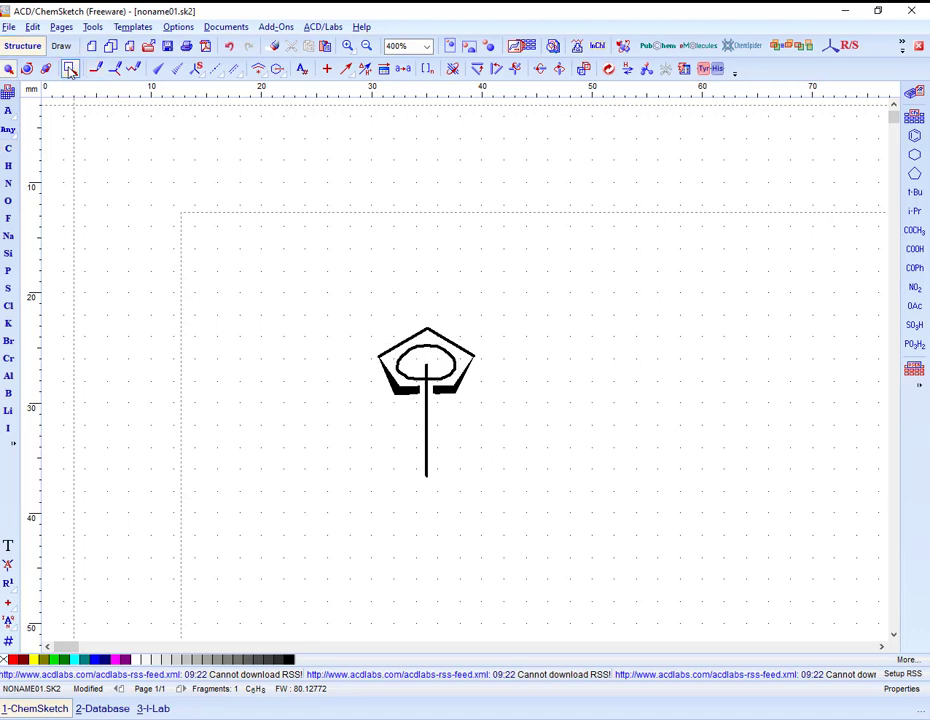
click(426, 426)
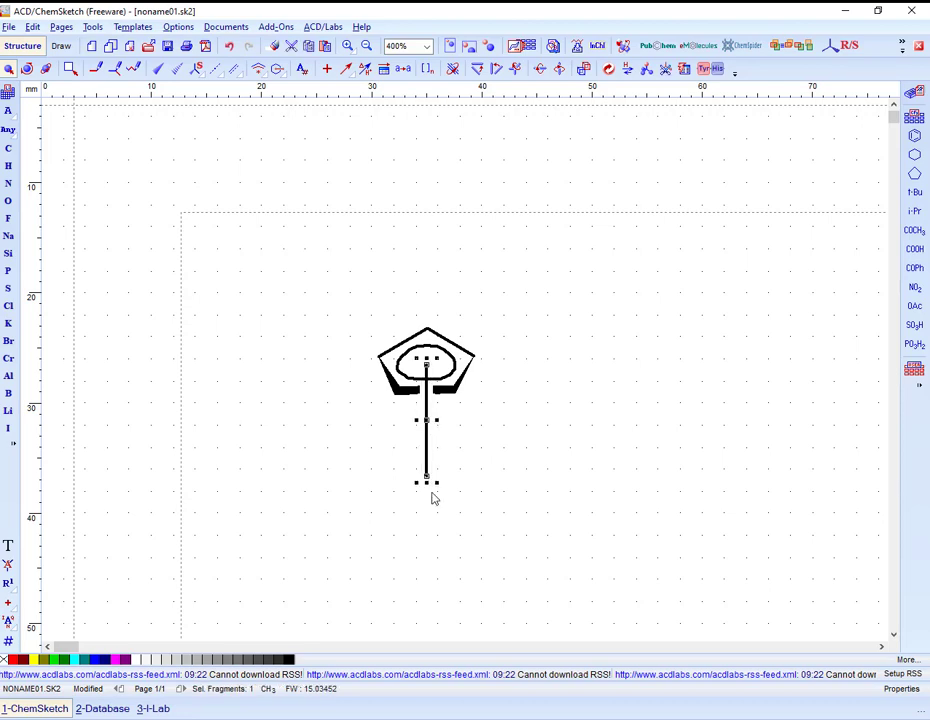
click(93, 27)
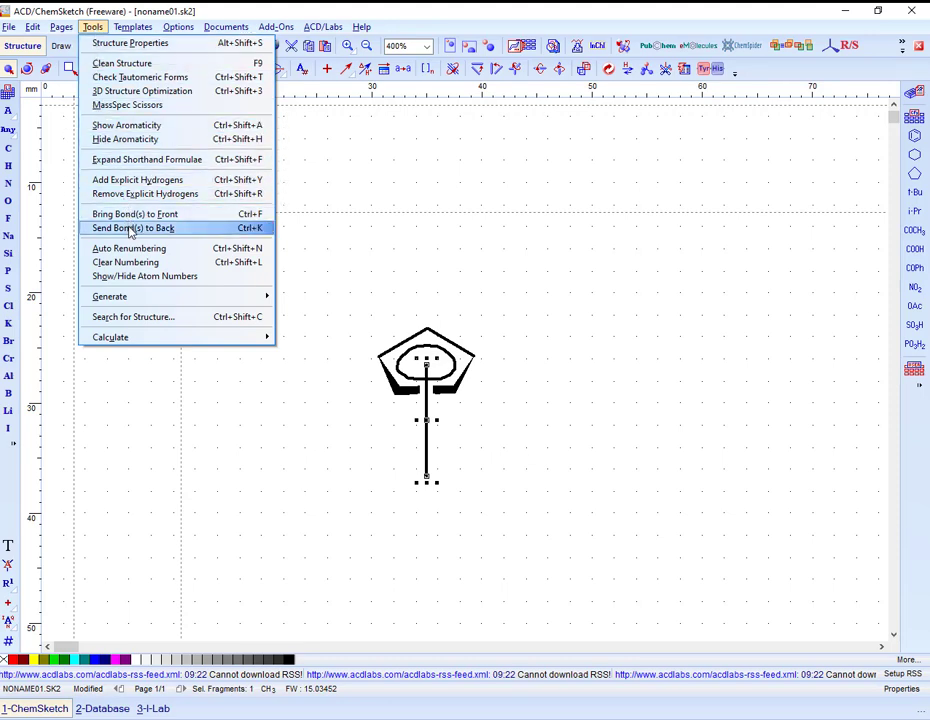
click(129, 229)
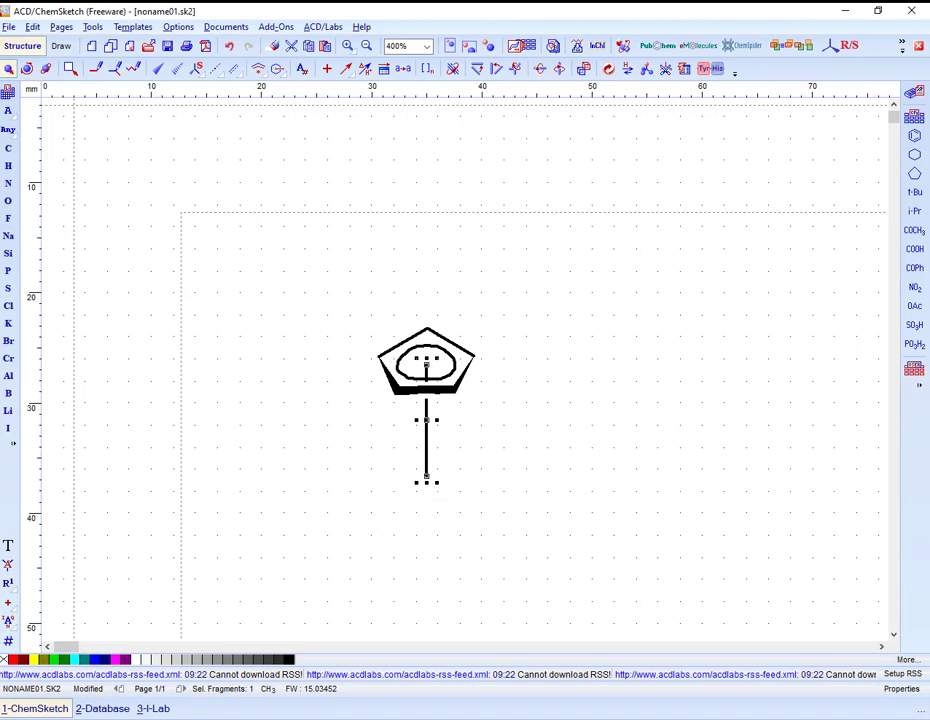
- Label the atom at the lower end of the vertical bond as Fe, without a charge
click(8, 567)
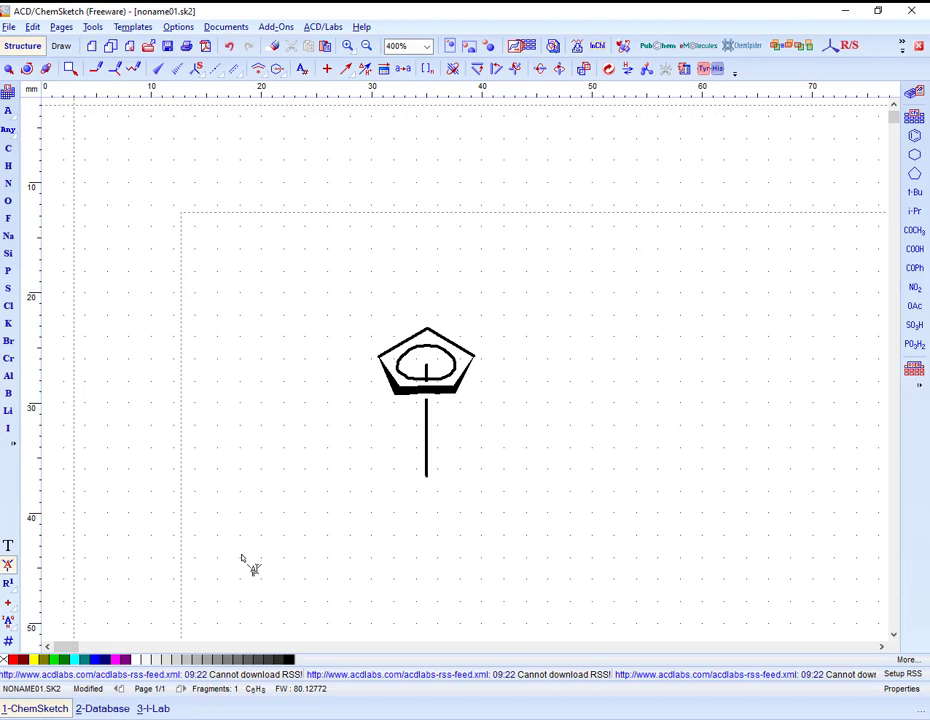
click(424, 487)
click(442, 496)
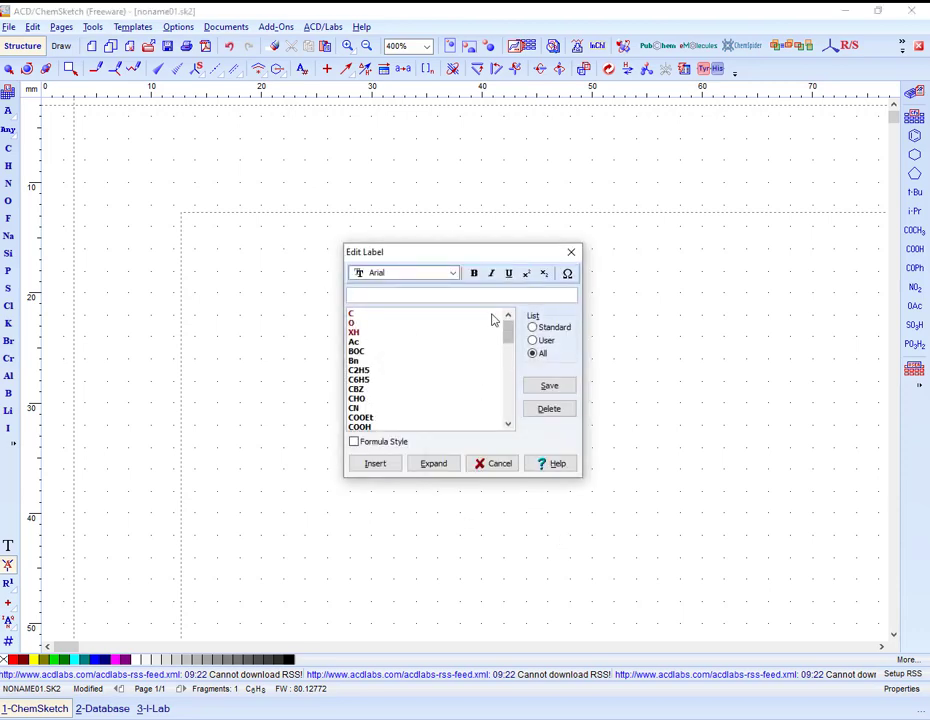
text(Fe)
click(384, 445)
click(377, 465)
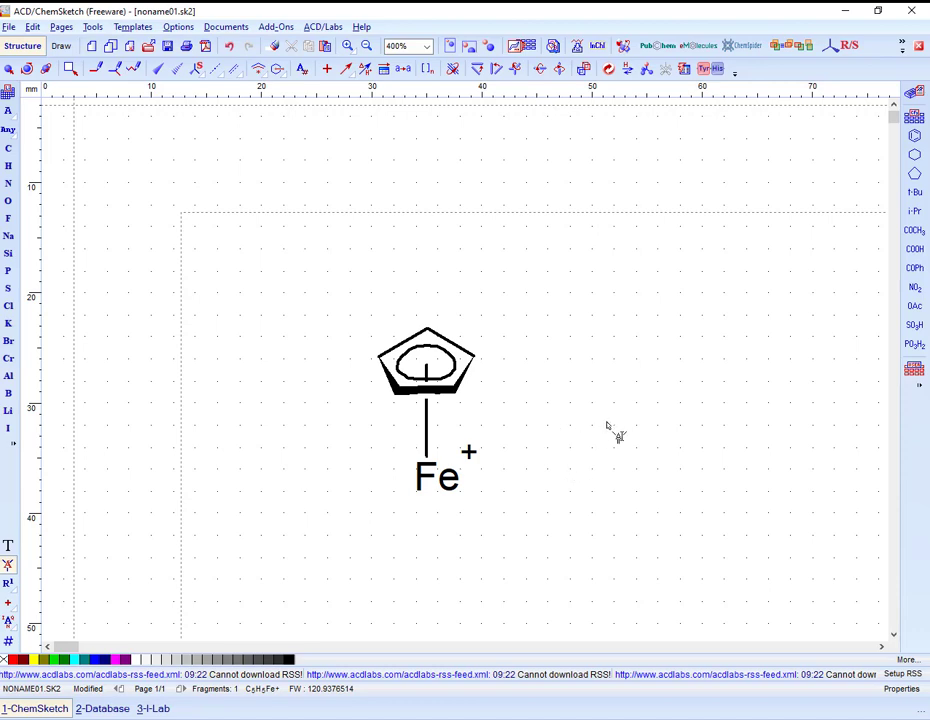
double_click(436, 494)
click(355, 441)
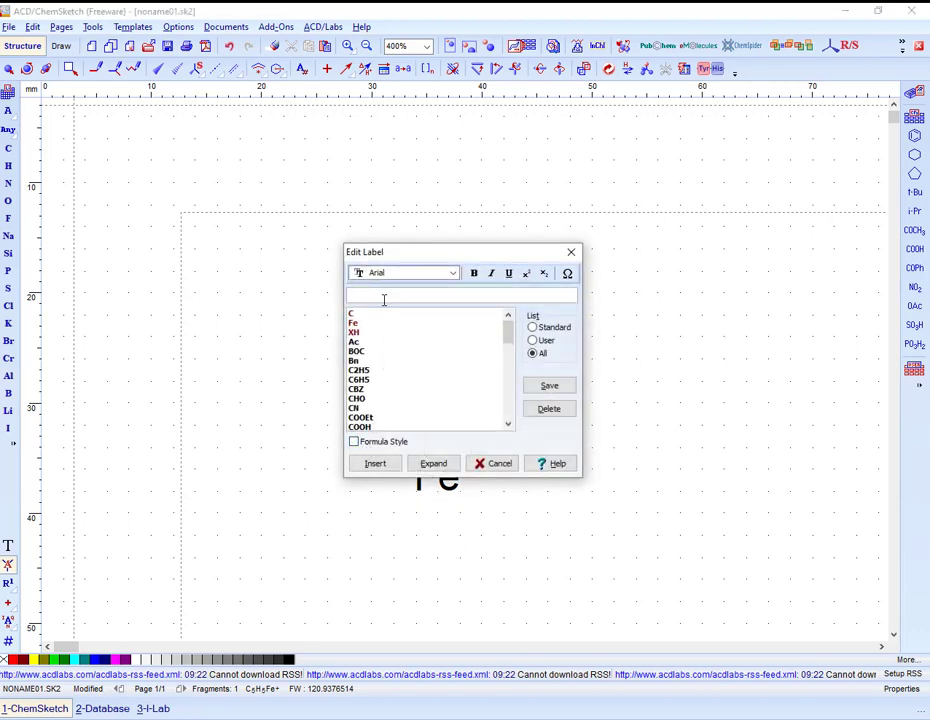
text(Fe)
click(375, 463)
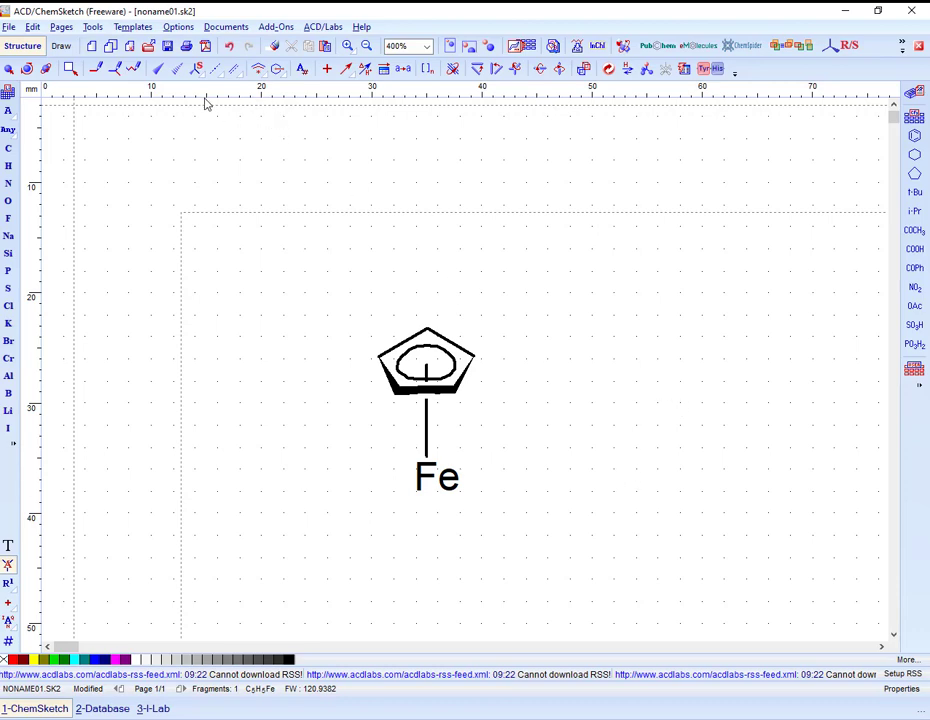
- Draw a single bond about 5 mm long from the Fe atom toward the lower left
click(96, 69)
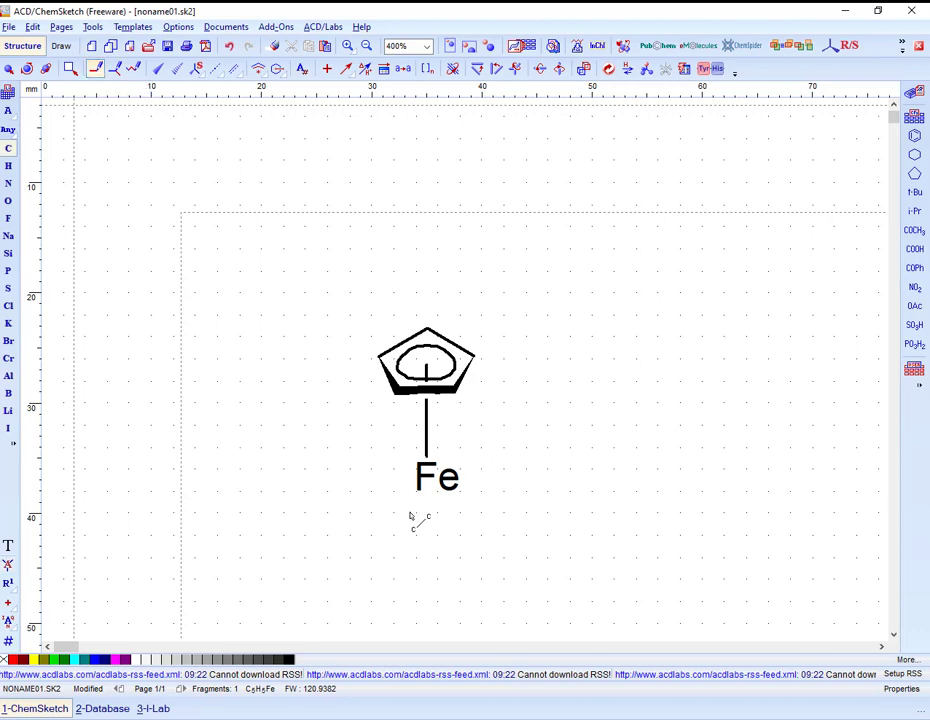
drag(412, 484, 367, 490)
drag(367, 490, 367, 510)
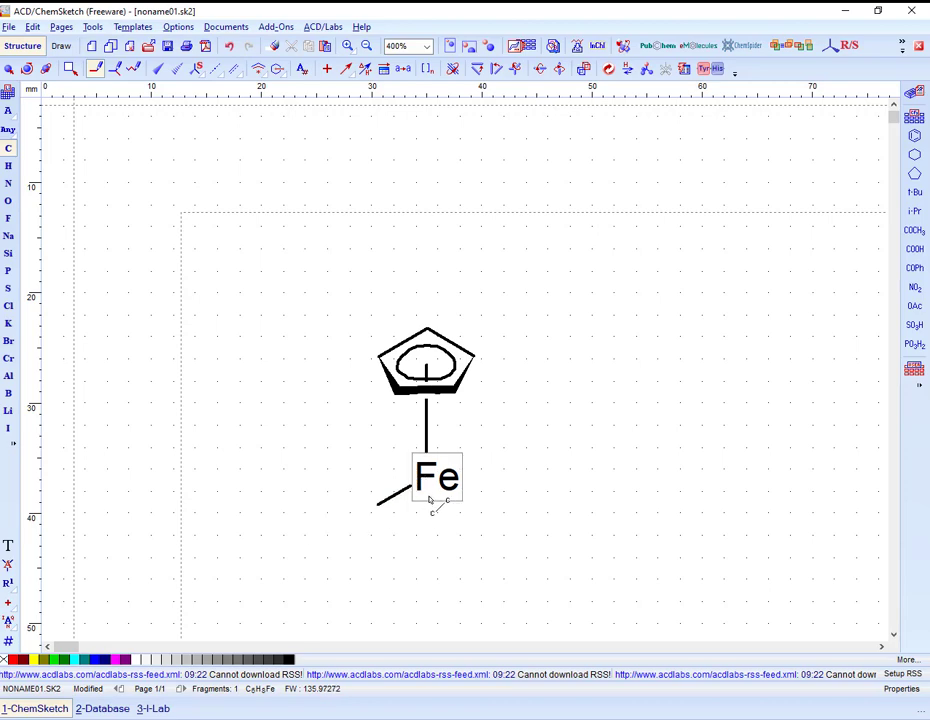
- Draw a single bond about 5 mm long downward from Fe, and extend the lower-left bond by a triple bond about 5 mm long
drag(432, 498, 412, 529)
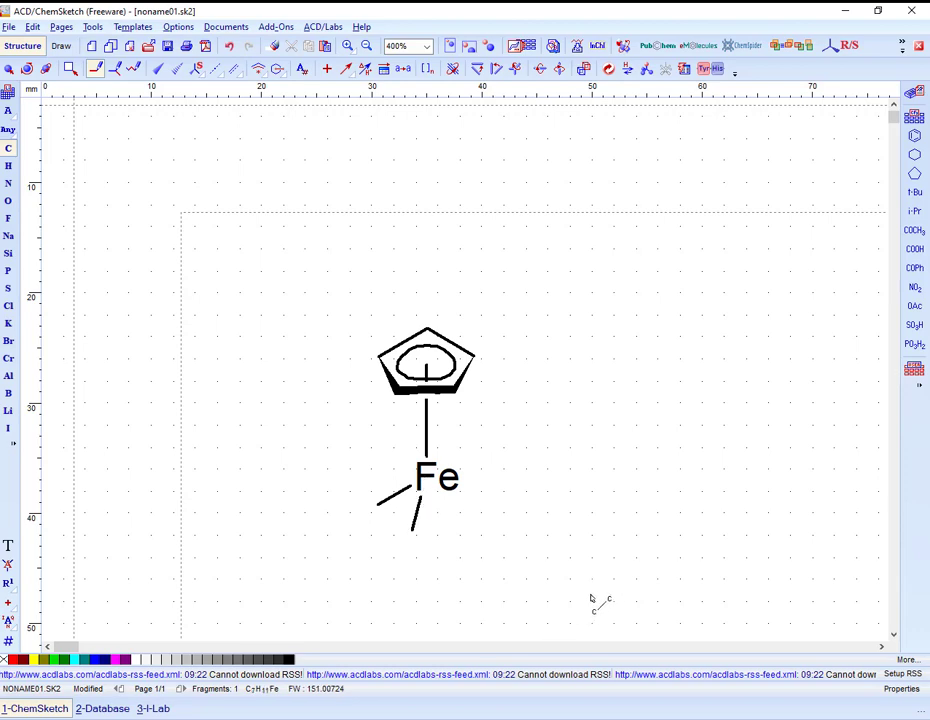
drag(378, 506, 346, 526)
click(346, 526)
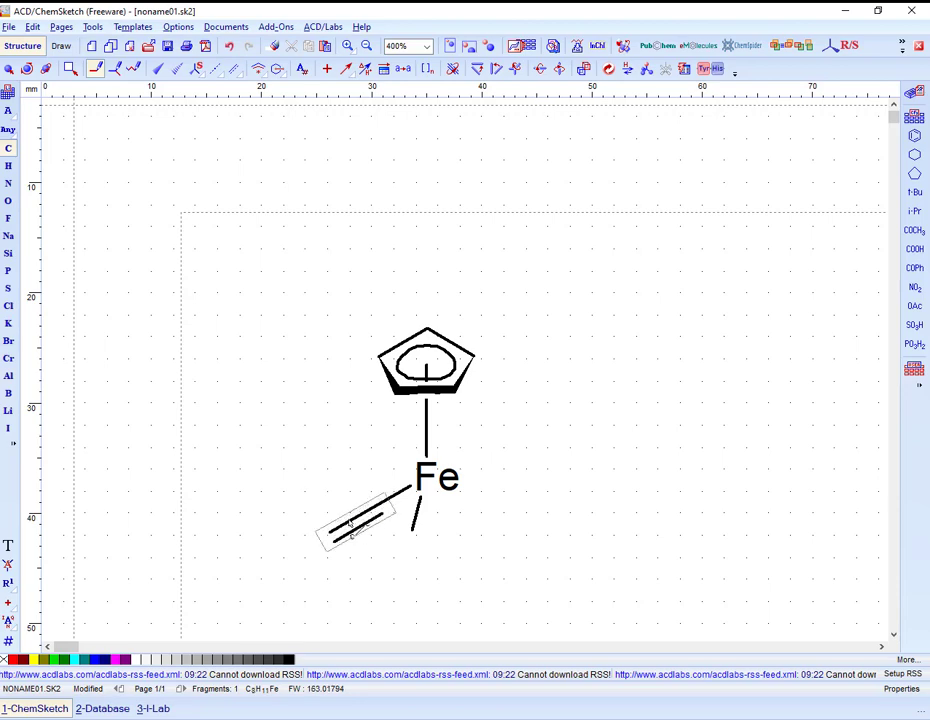
click(346, 526)
- Extend the downward bond below Fe by about 5 mm and make the new outer bond triple
drag(403, 533, 401, 586)
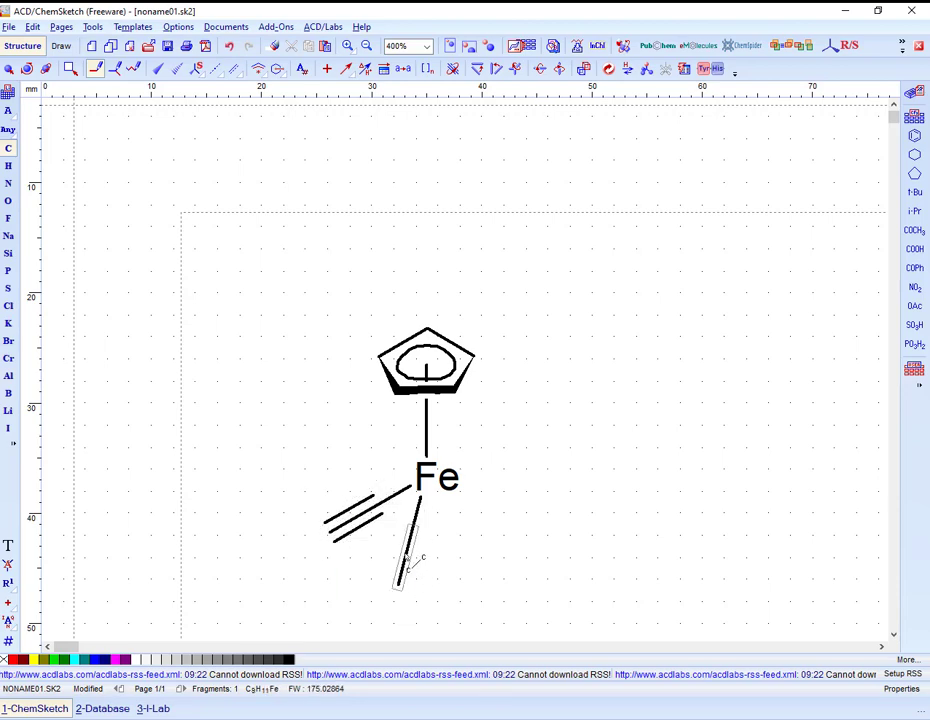
click(413, 556)
click(413, 556)
- Place oxygen atoms at the outer ends of both triple bonds
click(8, 202)
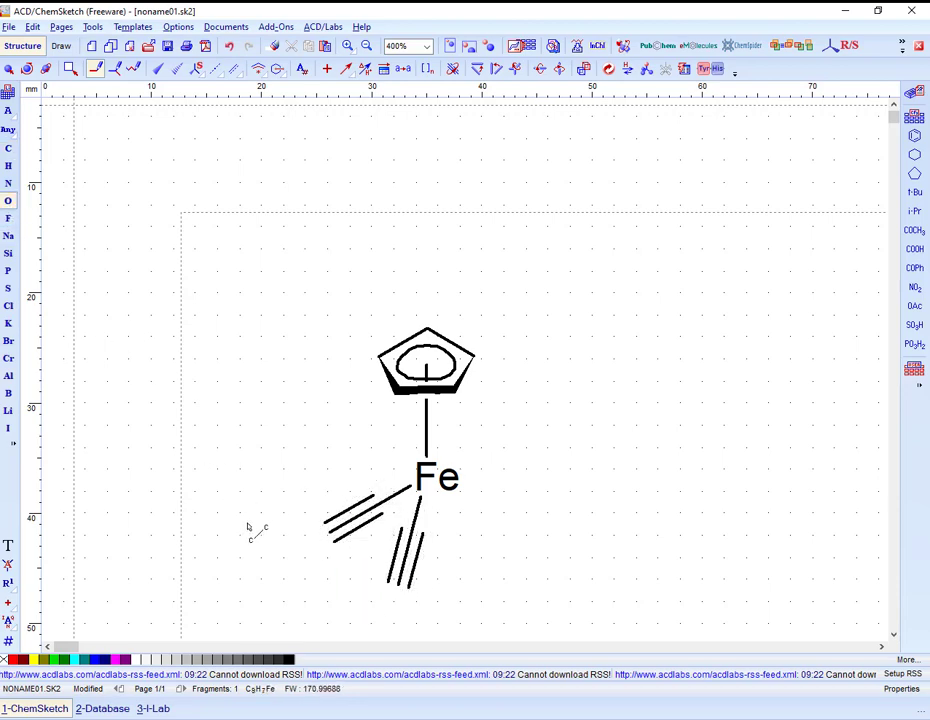
click(328, 528)
click(402, 598)
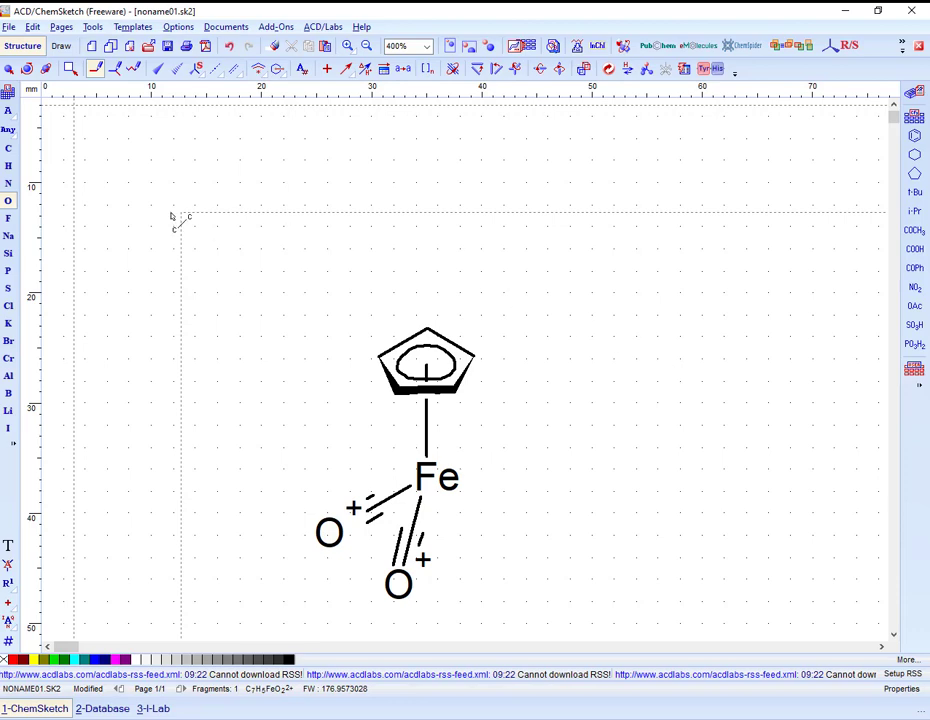
- Relabel both carbonyl oxygen atoms as O without a charge
click(8, 566)
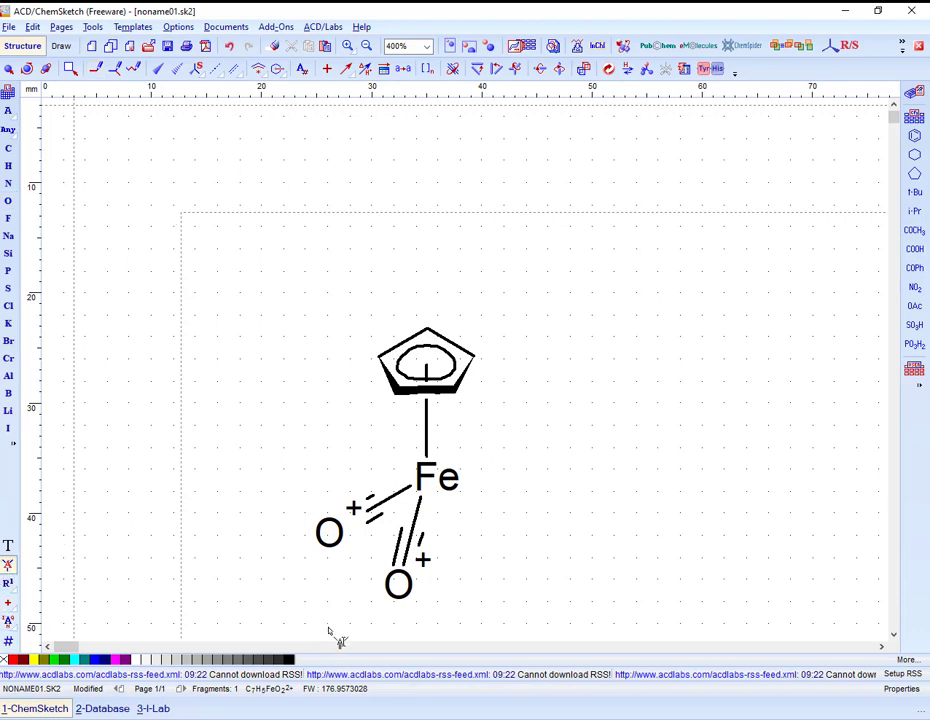
click(350, 552)
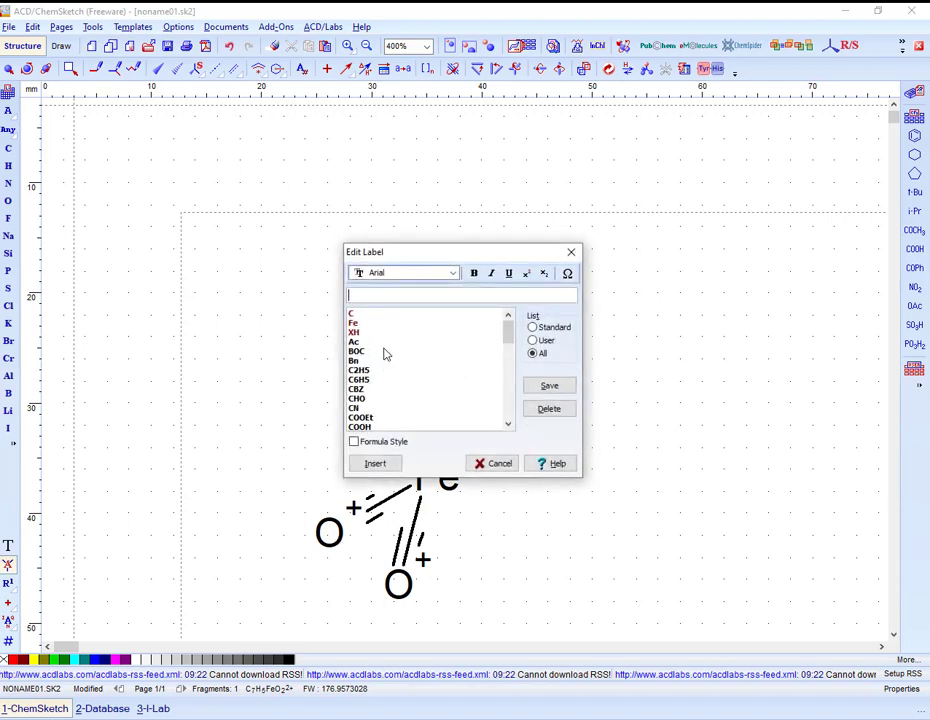
text(O)
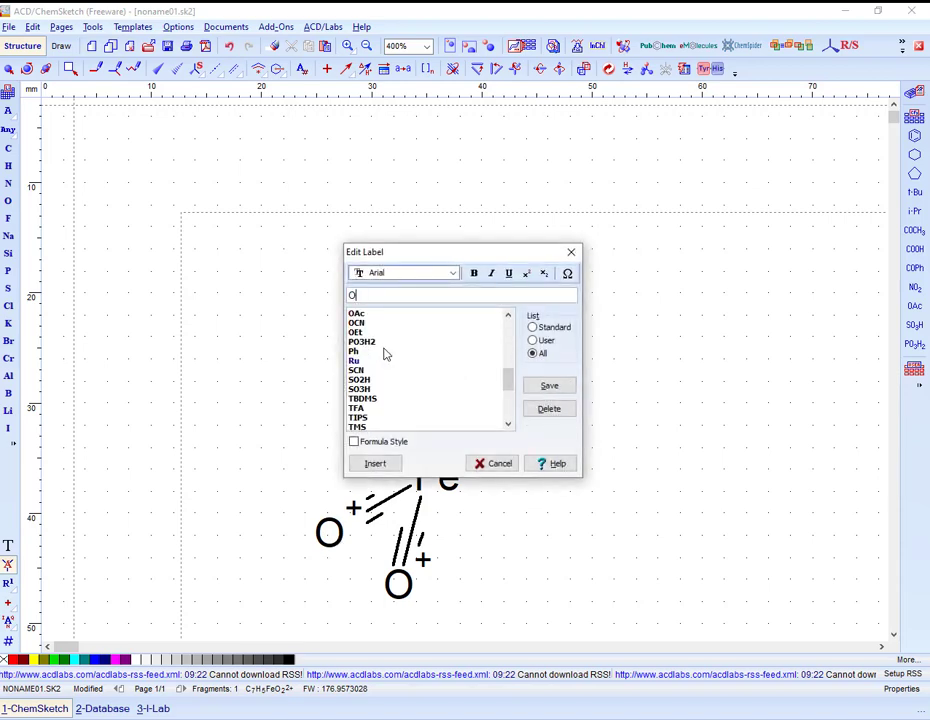
click(389, 466)
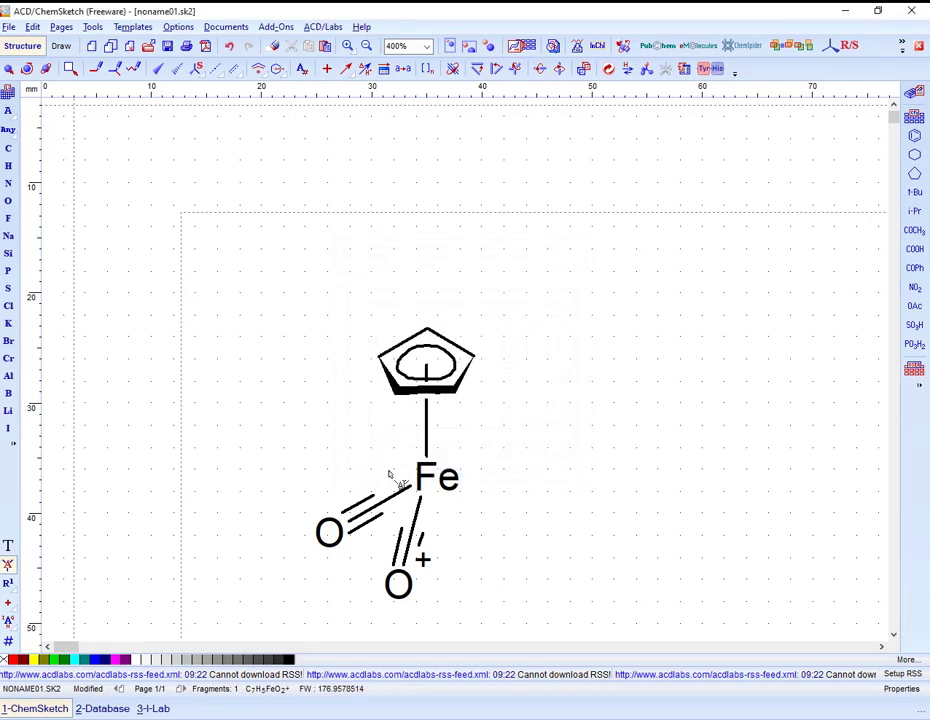
click(400, 588)
text(O)
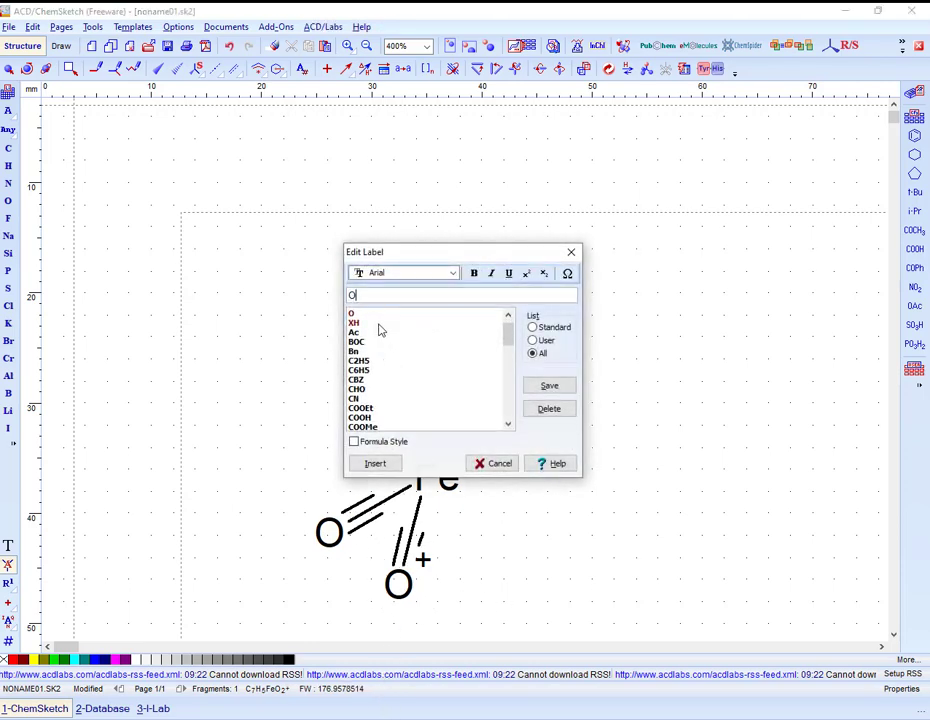
click(375, 464)
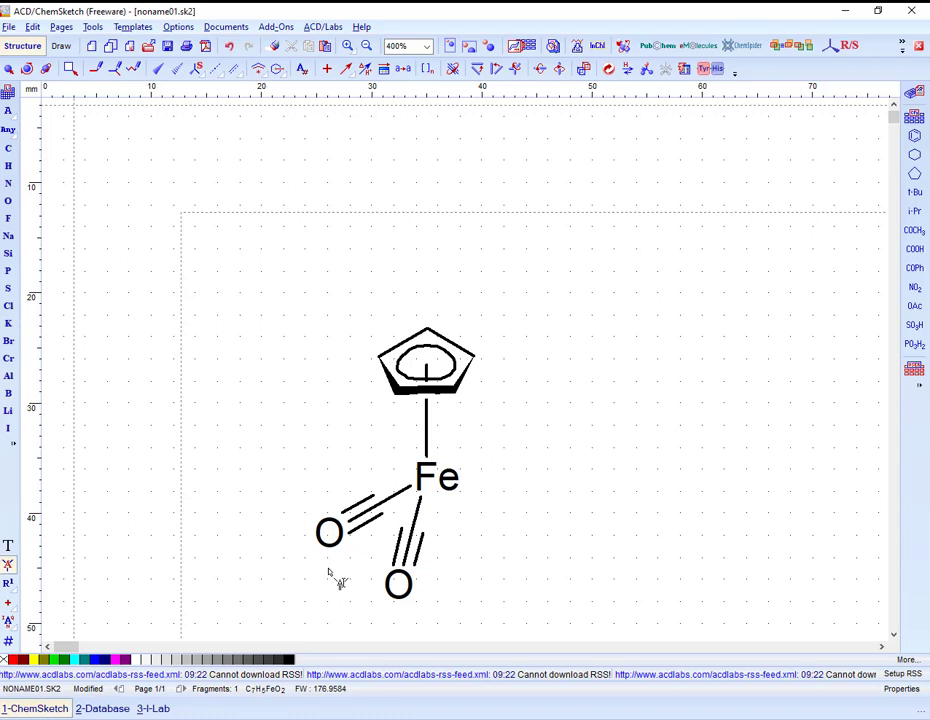
- Label the two carbonyl carbon atoms between Fe and the oxygens explicitly as C
click(395, 523)
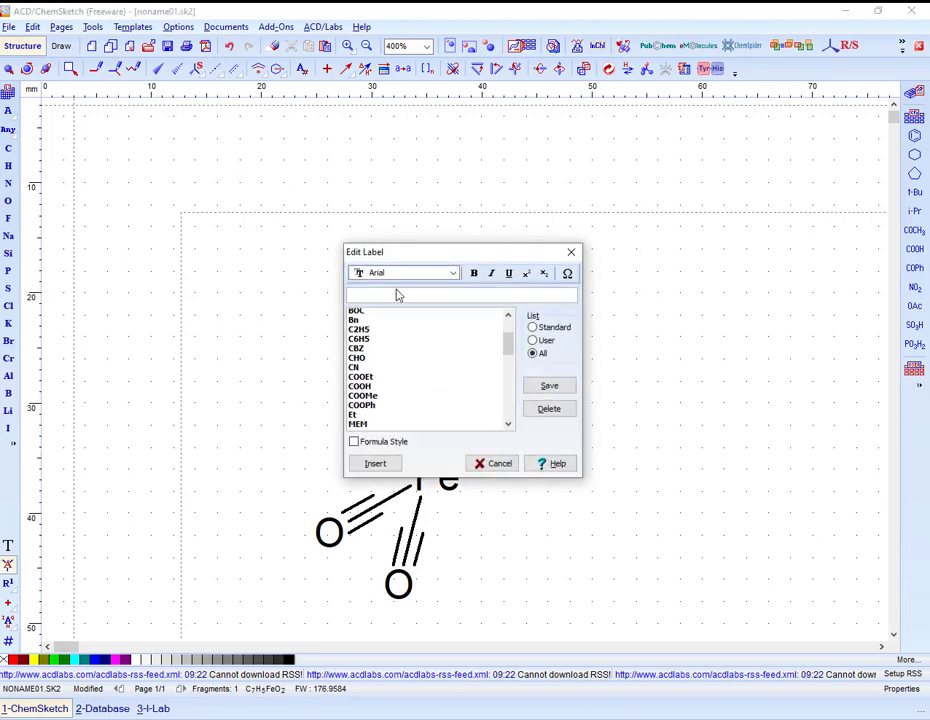
text(C)
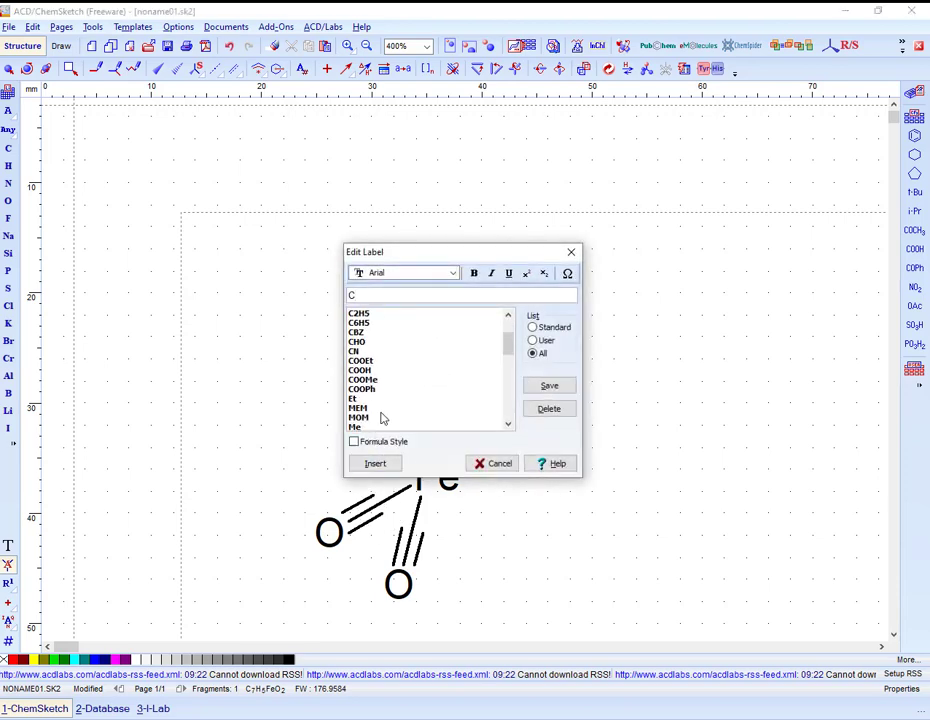
click(395, 462)
click(411, 538)
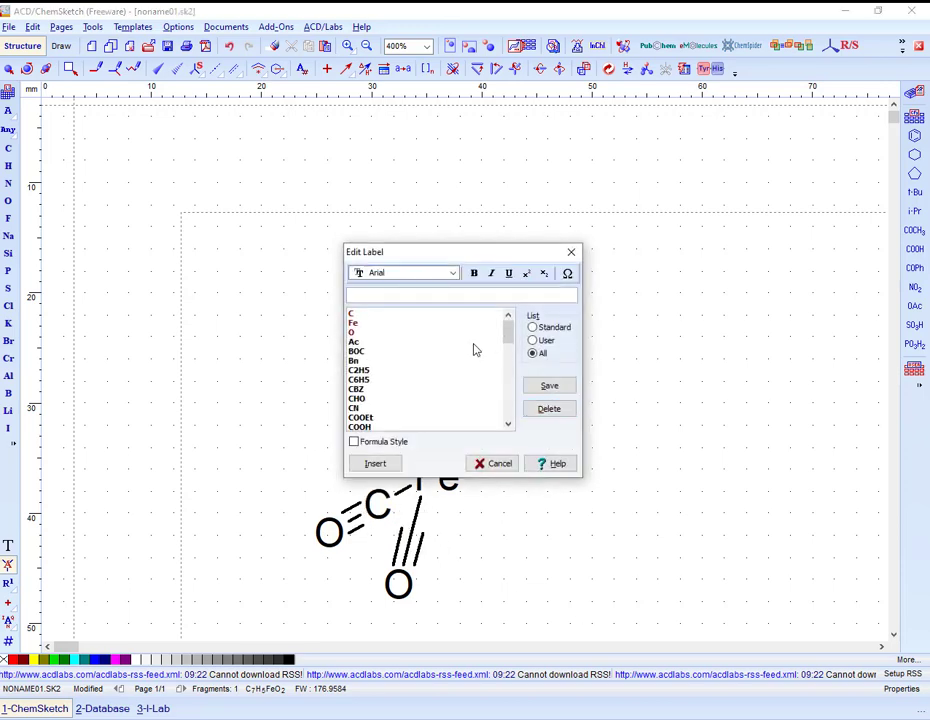
click(378, 464)
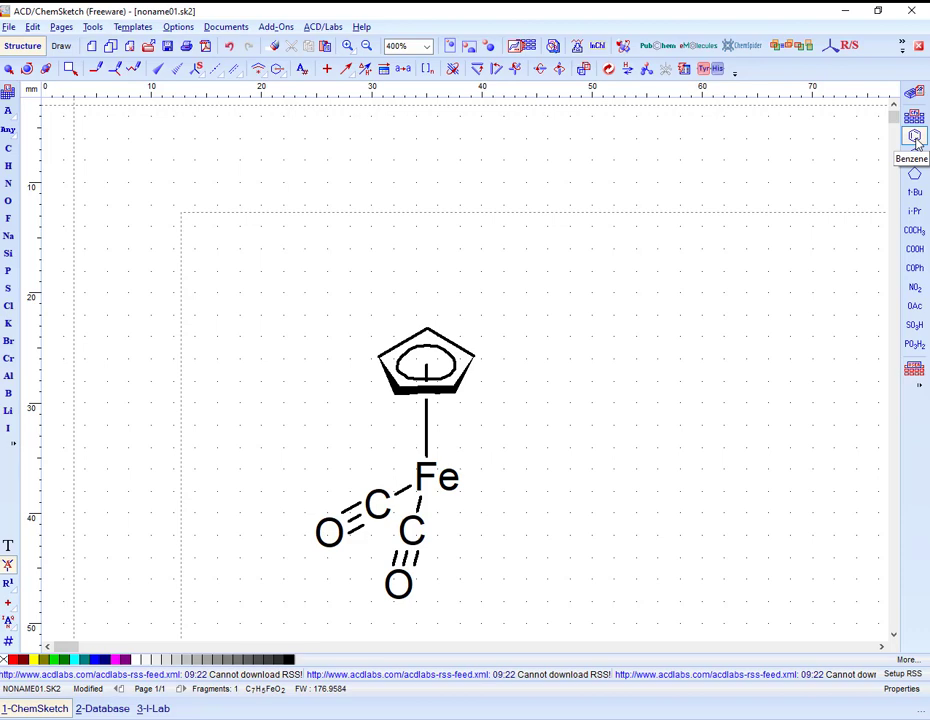
- Draw a single bond about 5 mm long from Fe toward the lower right and label its end as Ph
click(95, 67)
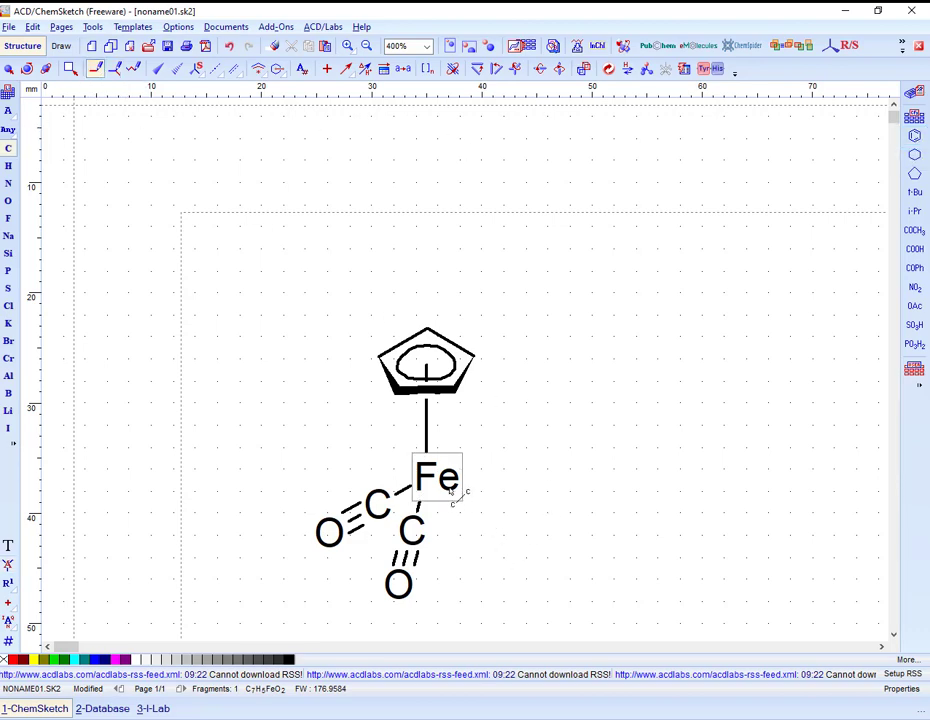
drag(449, 488, 476, 505)
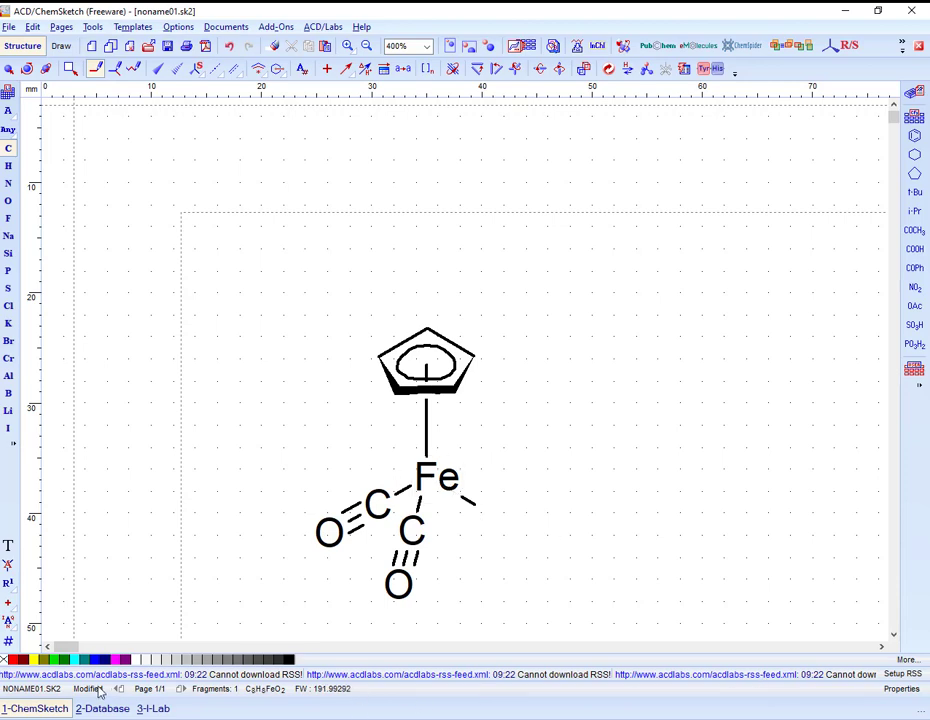
click(8, 565)
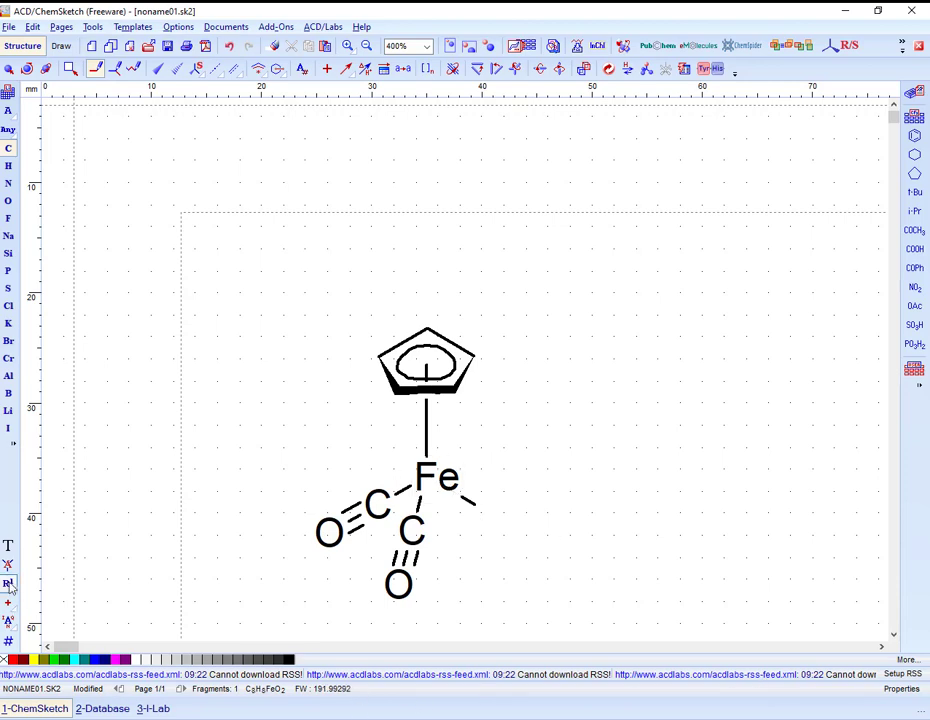
click(690, 612)
text(Ph)
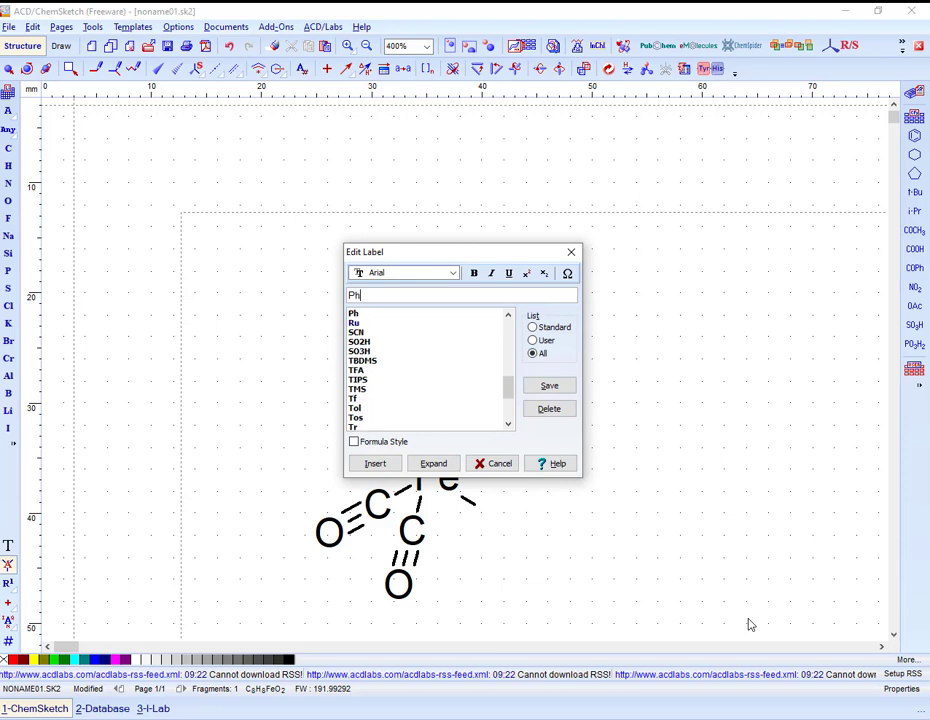
click(380, 465)
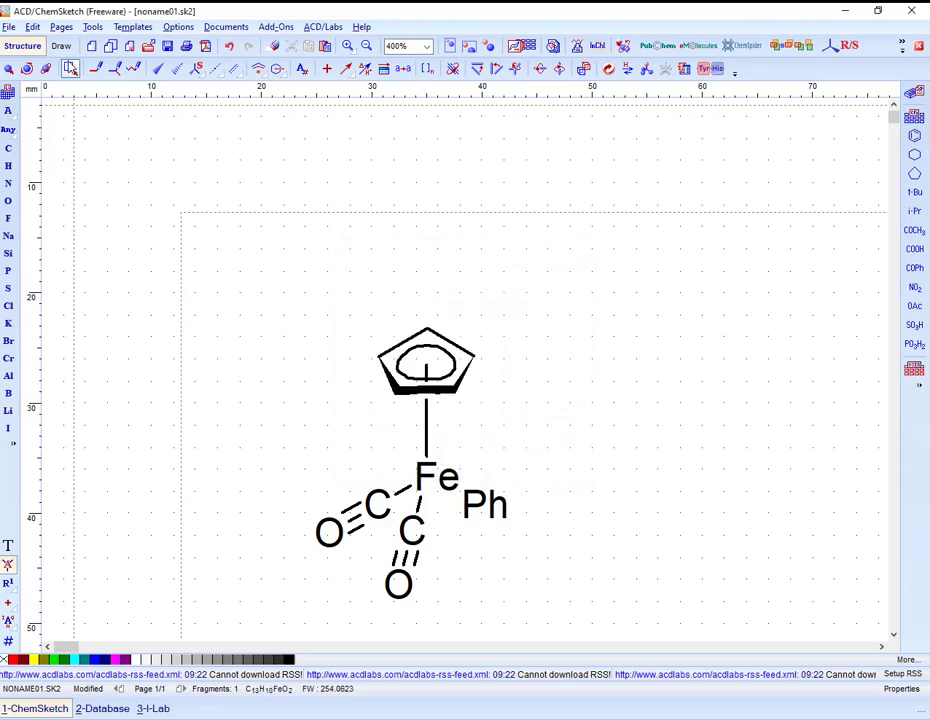
- Move the Ph group farther from Fe, and delete it from the complex
click(70, 68)
drag(507, 494, 513, 523)
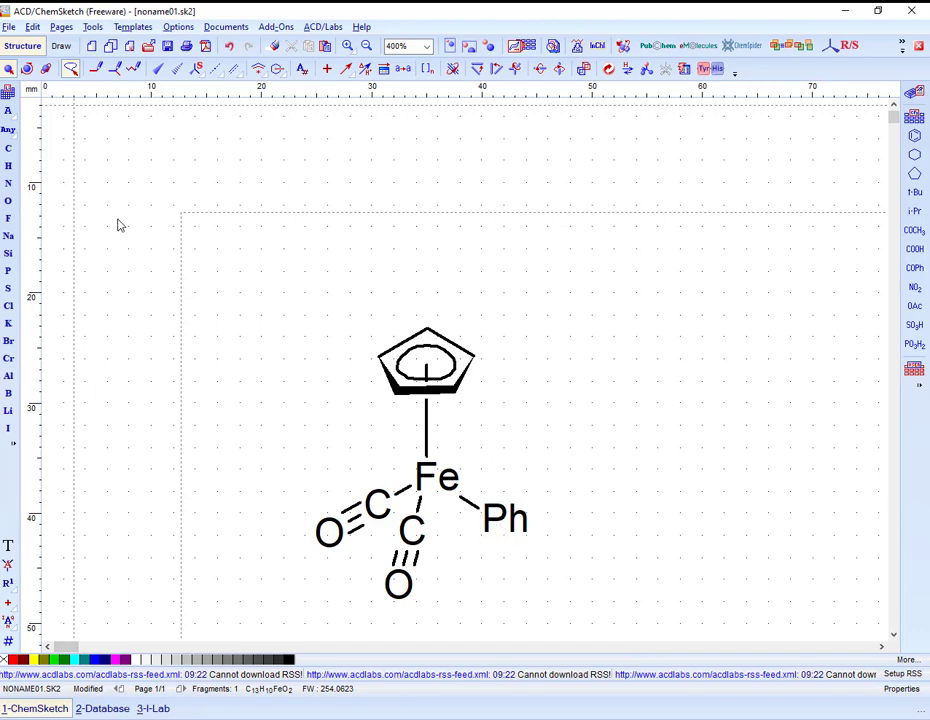
click(538, 519)
key(Delete)
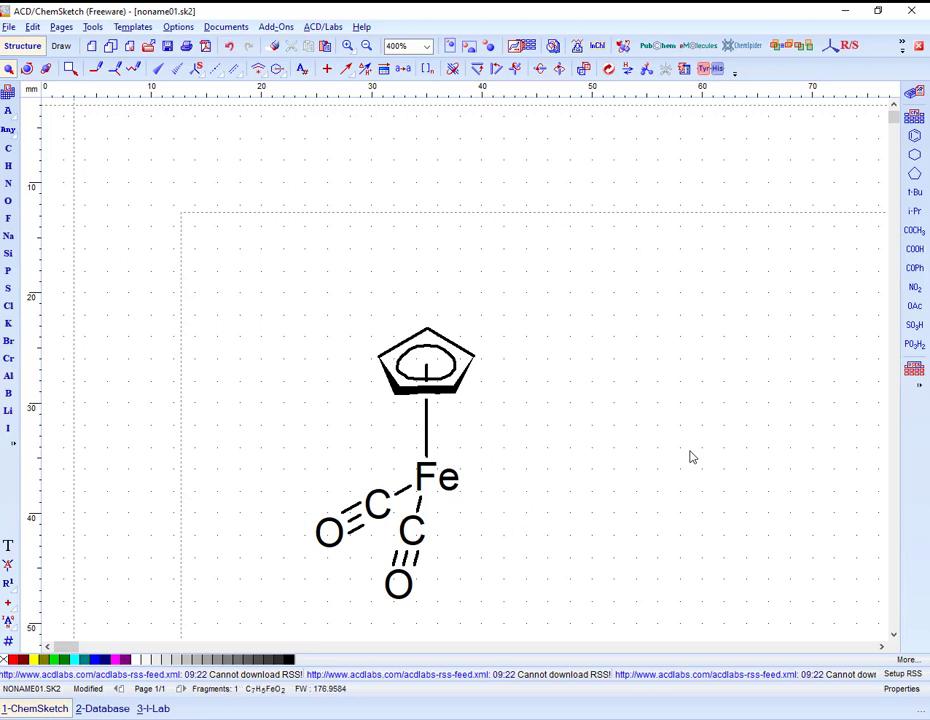
- Attach a benzene ring by a single bond to the right of the metal atom and relabel that central atom as Fe
click(914, 135)
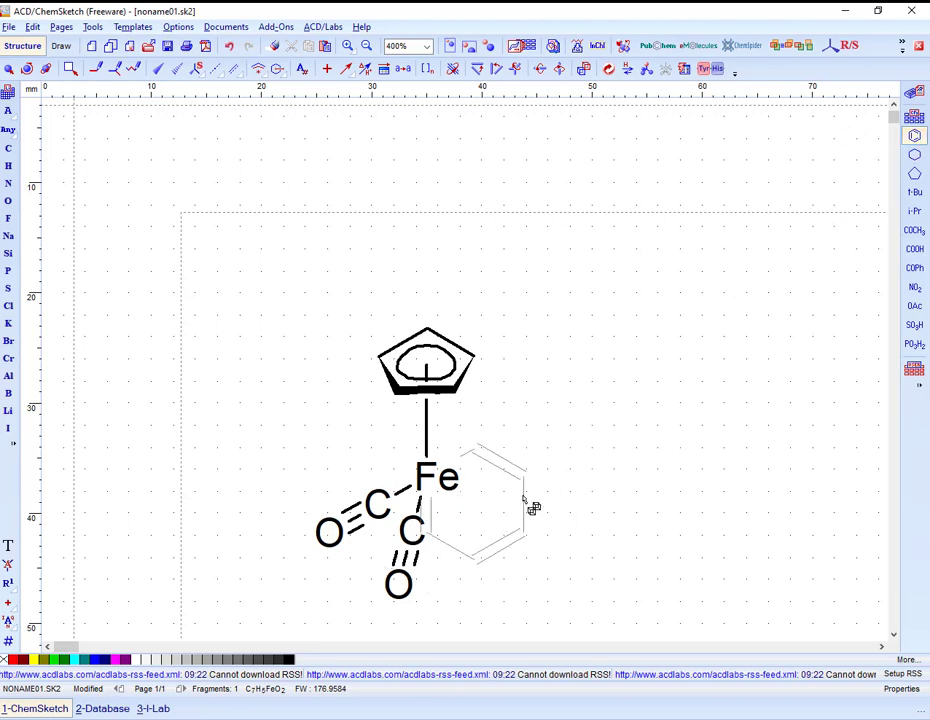
click(462, 499)
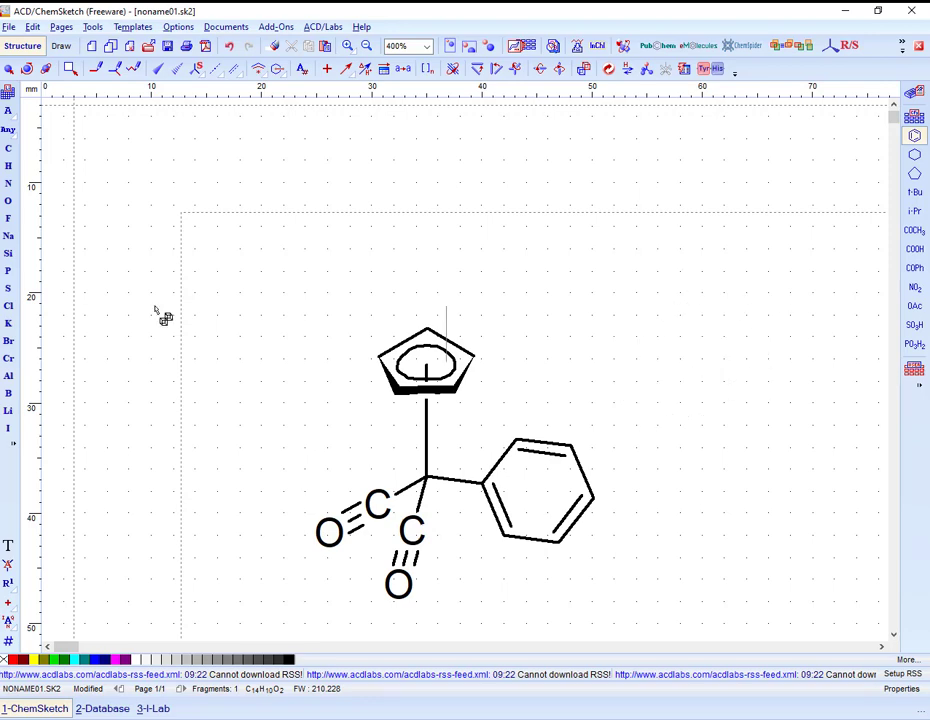
click(8, 565)
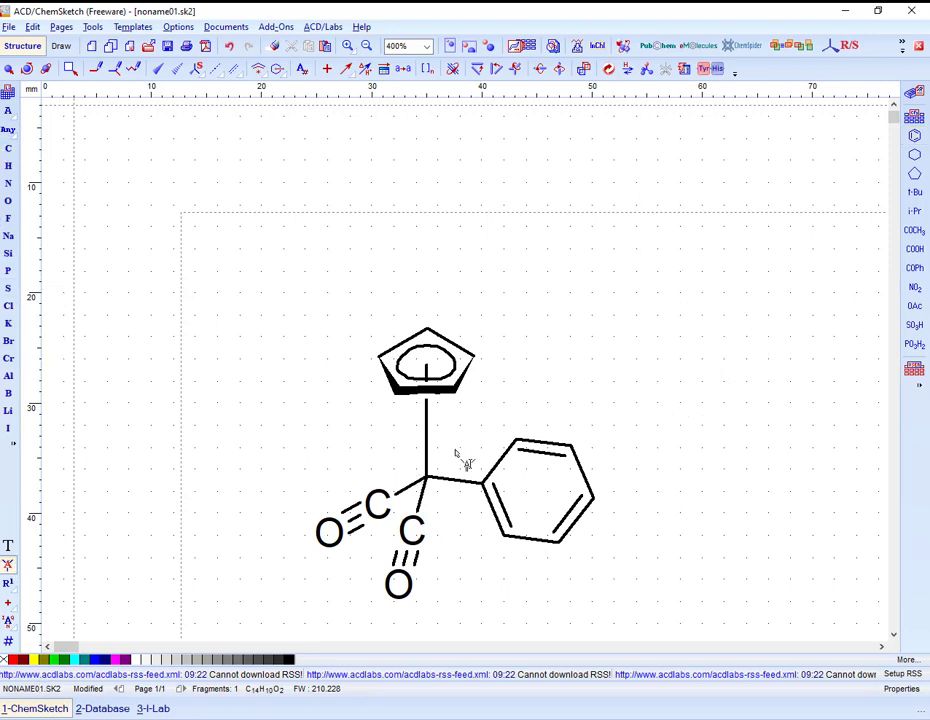
click(427, 480)
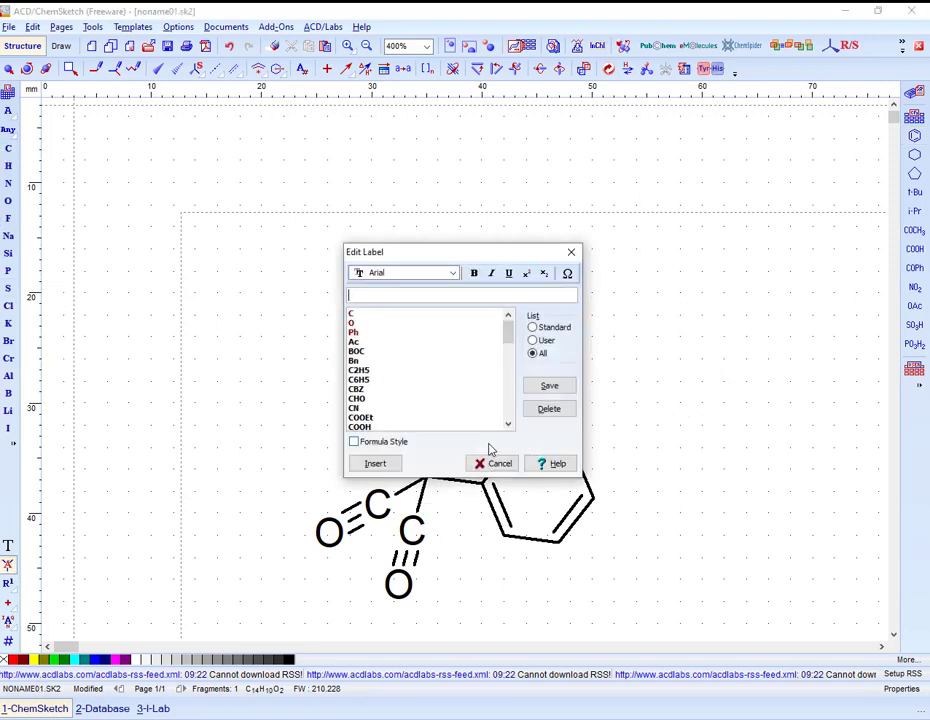
click(375, 463)
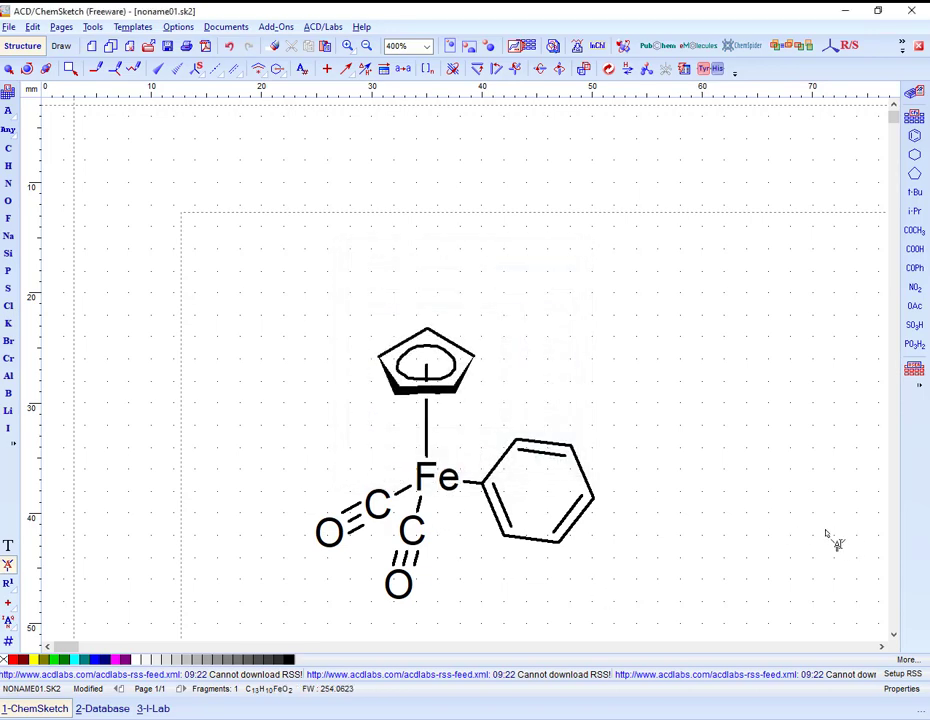
- Try Clean Structure on the whole complex and undo the cleanup
scroll(752, 460, down, 1)
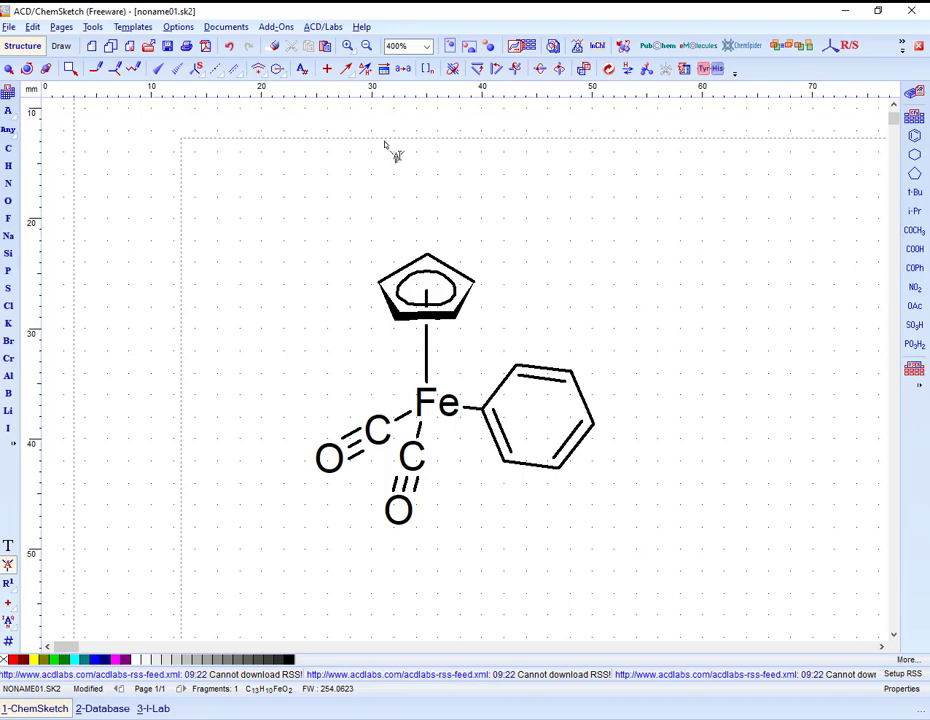
drag(73, 68, 70, 92)
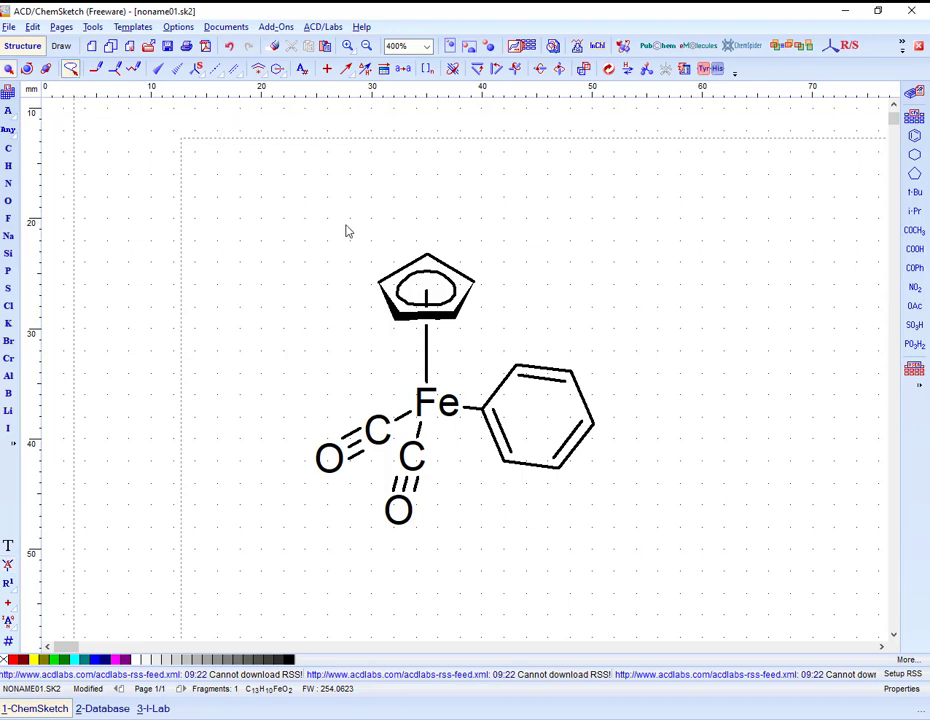
mouse_move(333, 212)
mouse_down()
mouse_move(251, 326)
mouse_move(447, 600)
mouse_move(685, 328)
mouse_move(695, 255)
mouse_up()
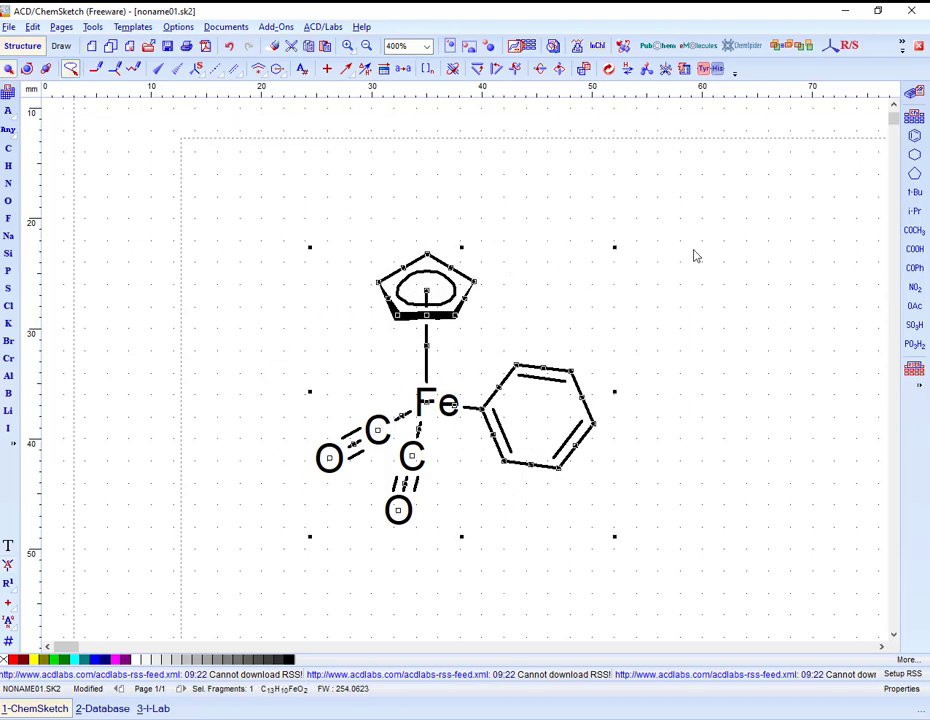
click(132, 26)
mouse_move(103, 33)
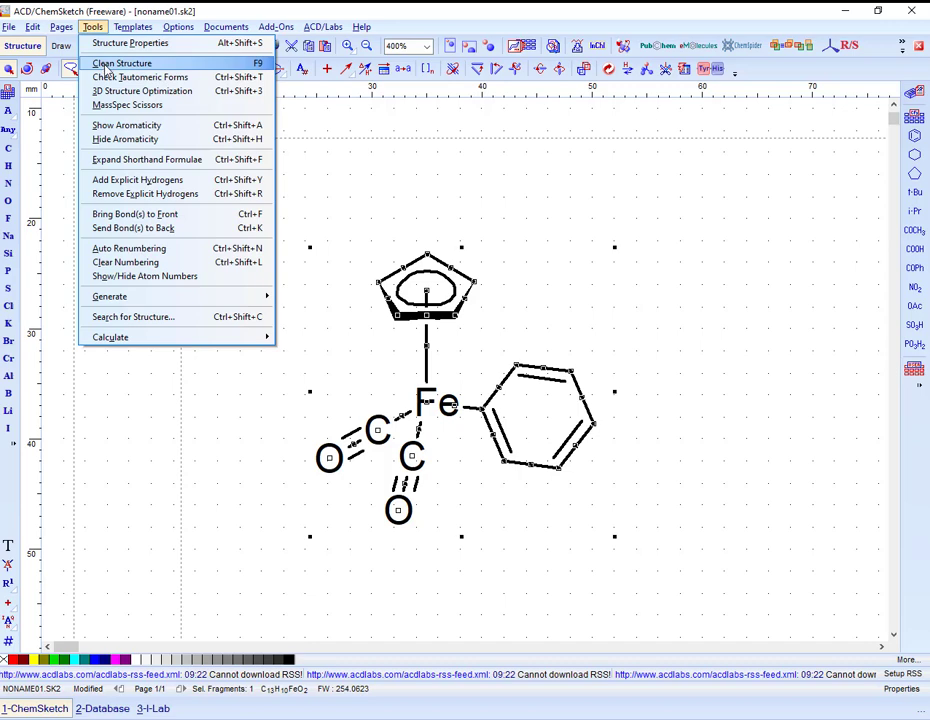
click(110, 64)
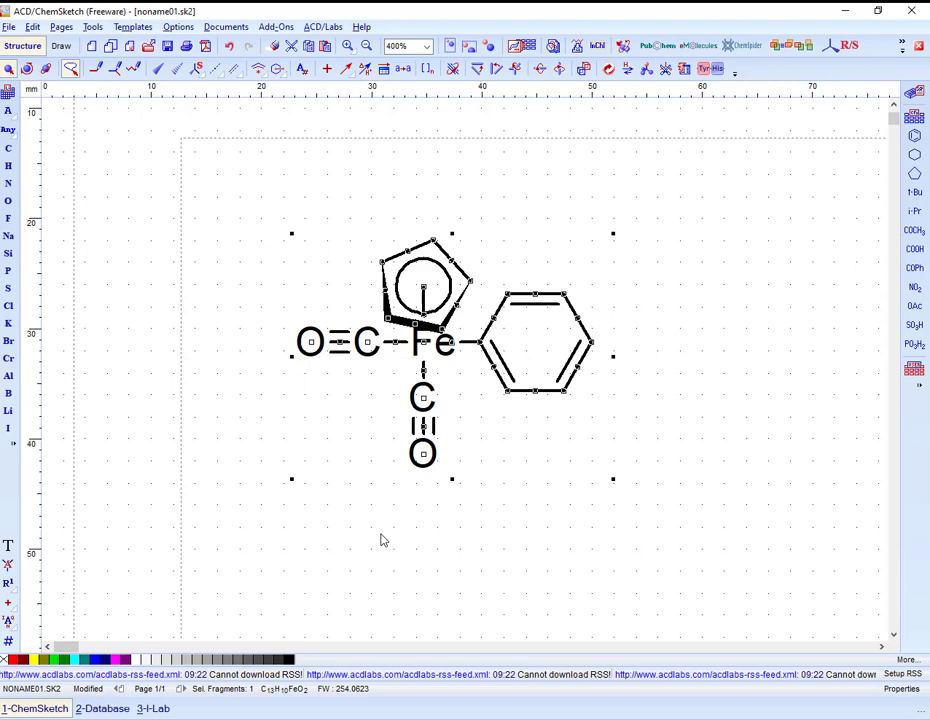
key(ctrl+z)
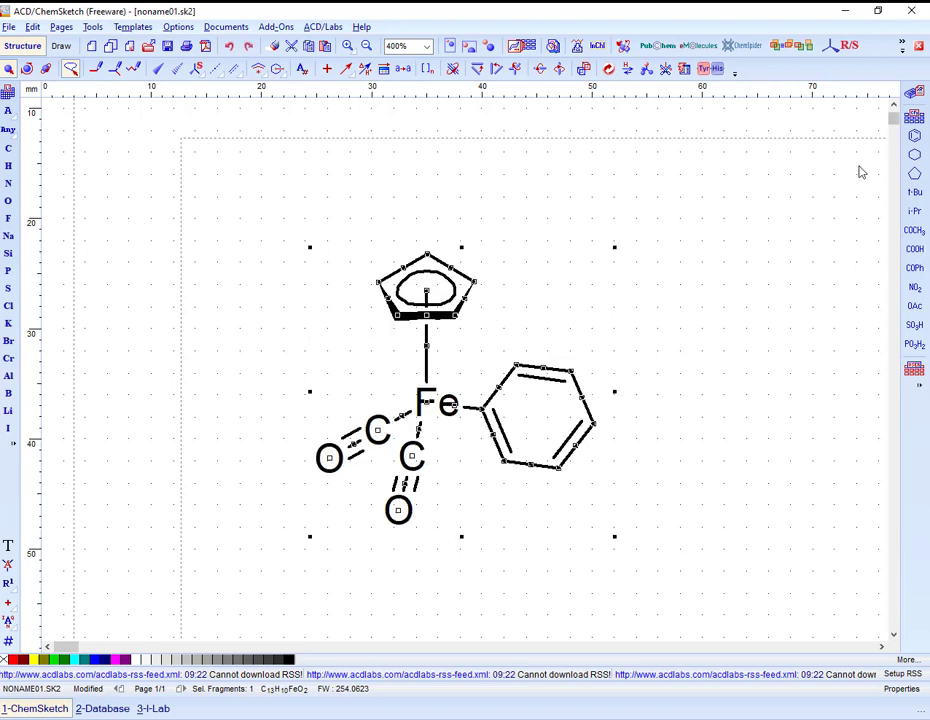
click(742, 430)
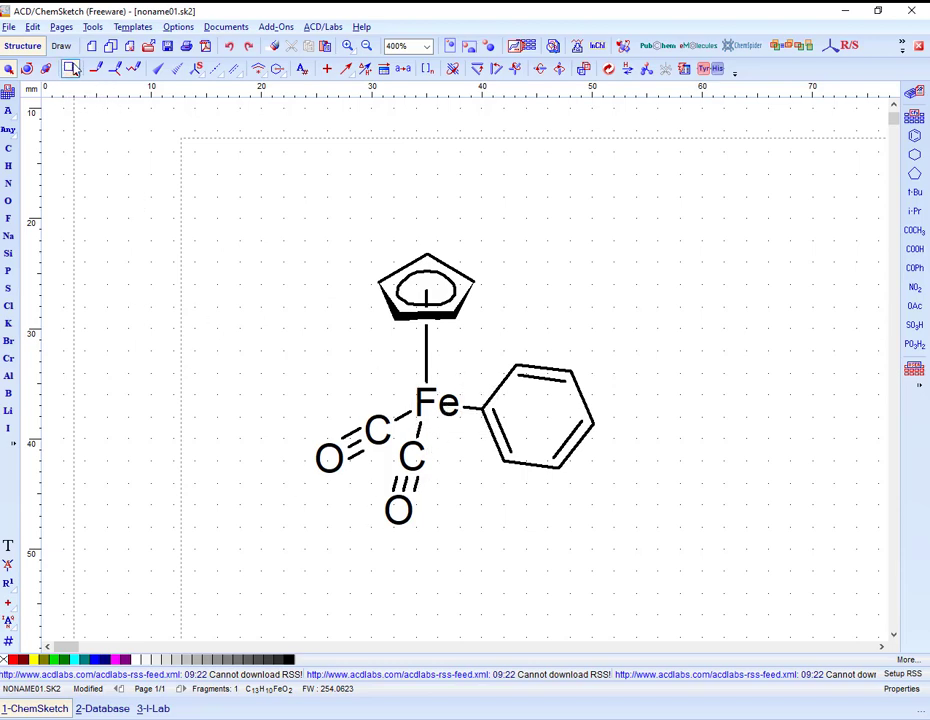
- Move the Fe atom about 2 mm straight up toward the cyclopentadienyl ring
click(428, 399)
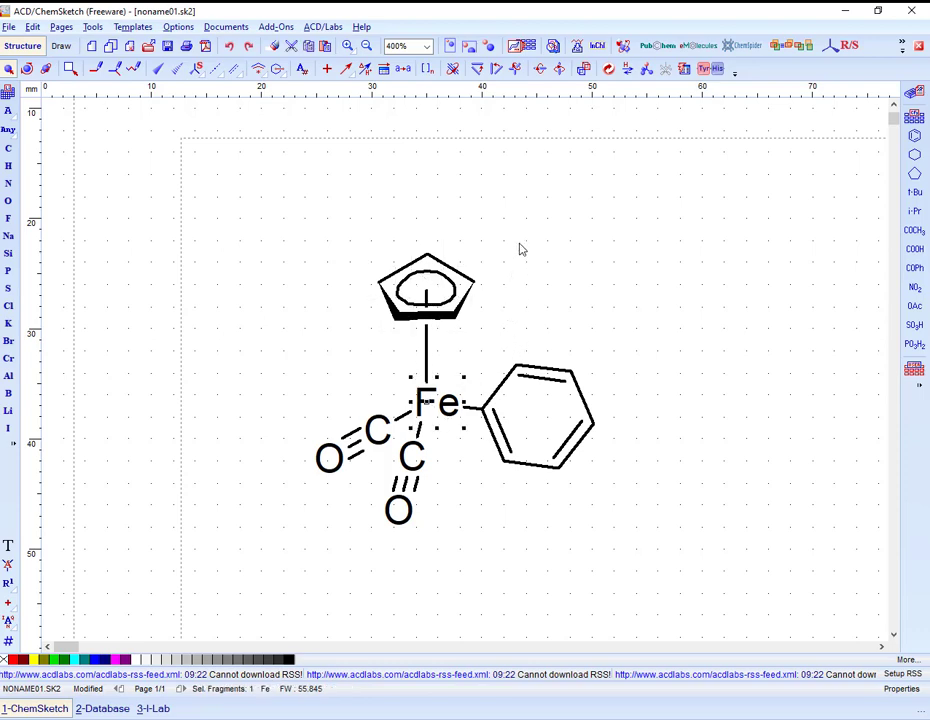
key(Up)
key(Up)
key(Up)
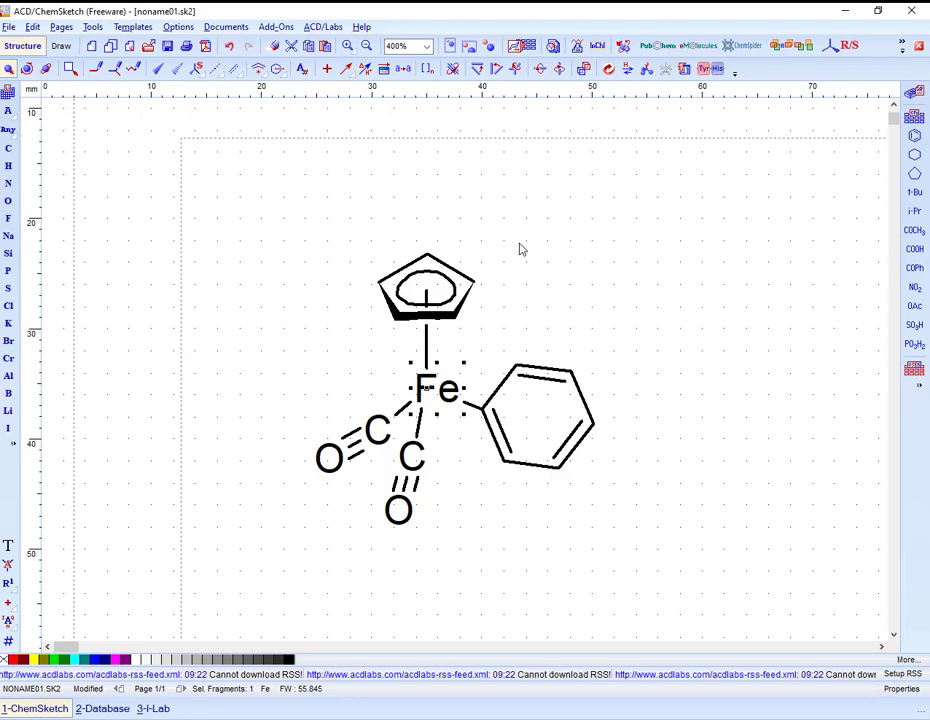
key(Up)
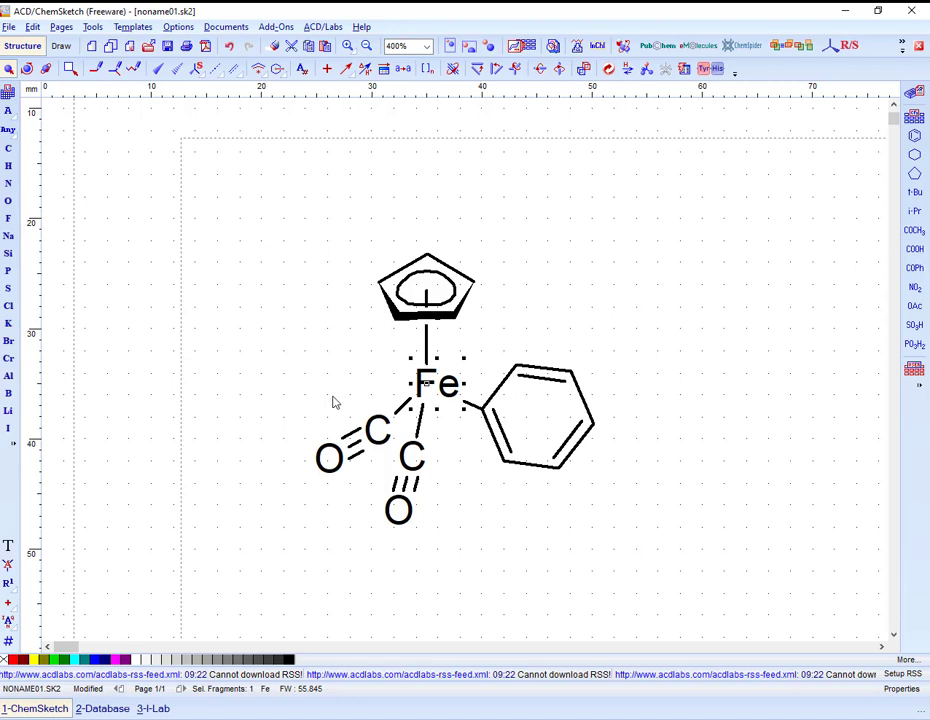
- Select both atoms of the outer-left CO ligand with the lasso and shift the ligand about 2 mm left, away from Fe
drag(334, 398, 390, 468)
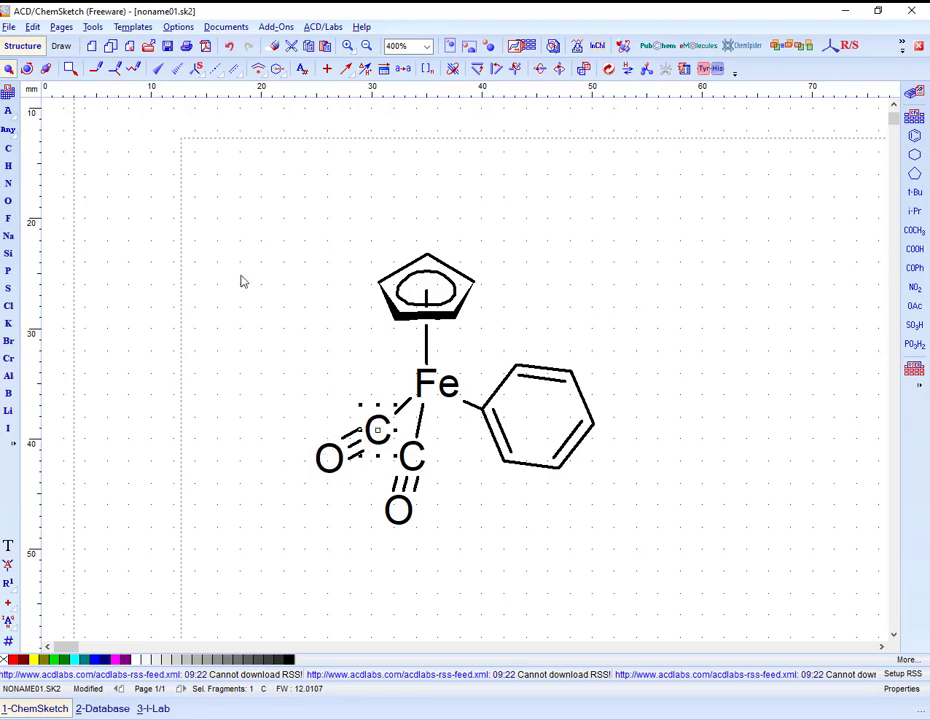
click(70, 68)
mouse_move(294, 405)
mouse_down()
mouse_move(297, 475)
mouse_move(353, 488)
mouse_move(398, 448)
mouse_move(402, 412)
mouse_move(393, 400)
mouse_up()
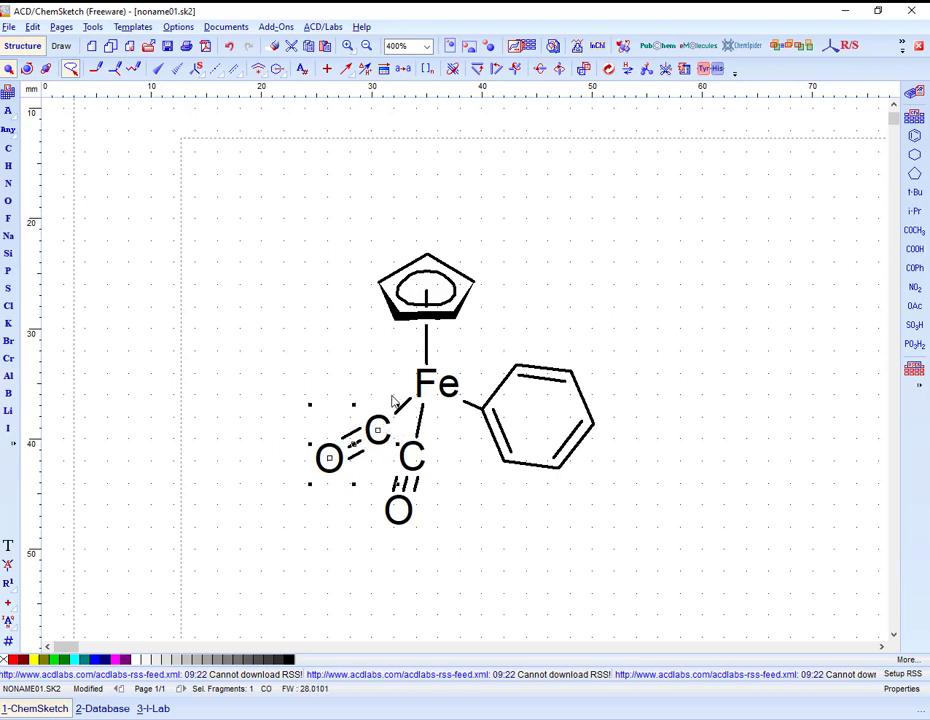
key(Left)
key(Left)
key(Left)
key(Left)
key(Left)
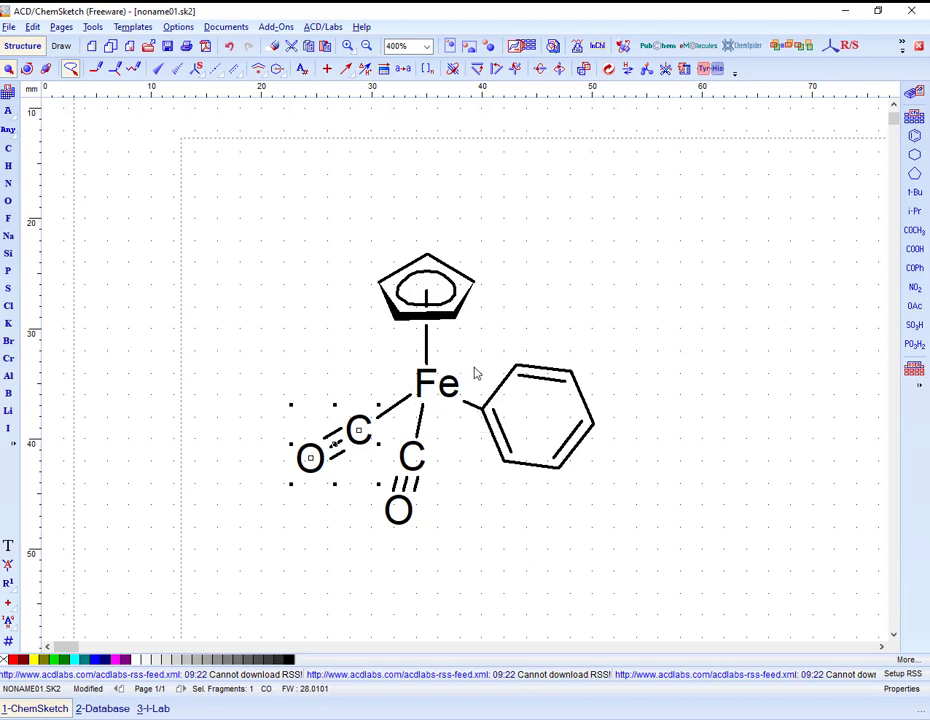
- Shift the phenyl ring about 1 mm right and 1 mm down from Fe, and rotate it slightly clockwise
mouse_move(511, 336)
mouse_down()
mouse_move(474, 463)
mouse_move(600, 500)
mouse_move(668, 349)
mouse_move(683, 353)
mouse_up()
key(Right)
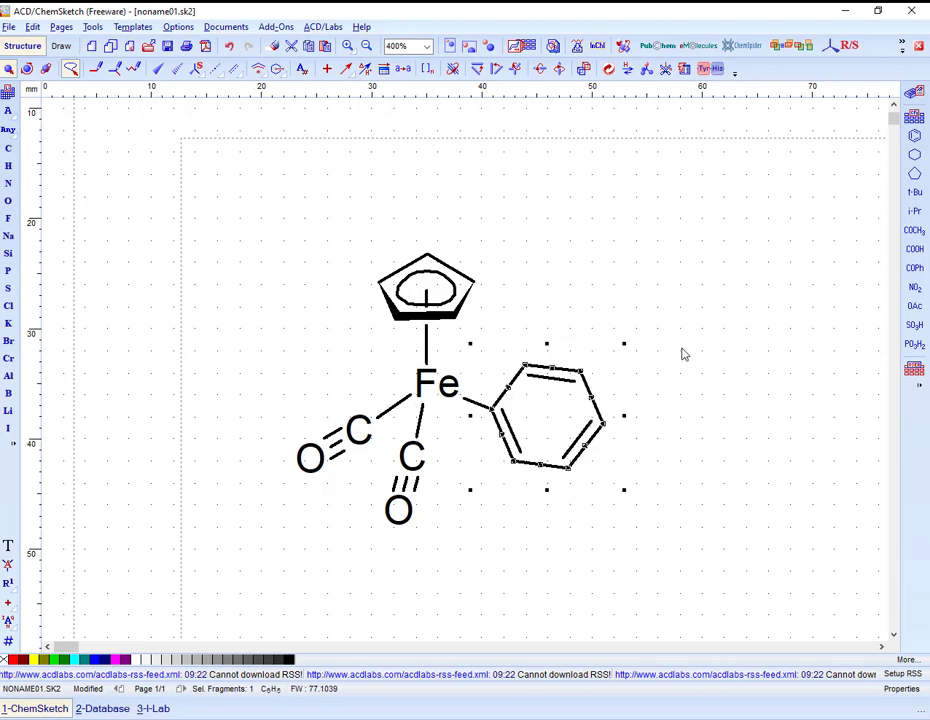
key(Down)
key(Down)
key(Right)
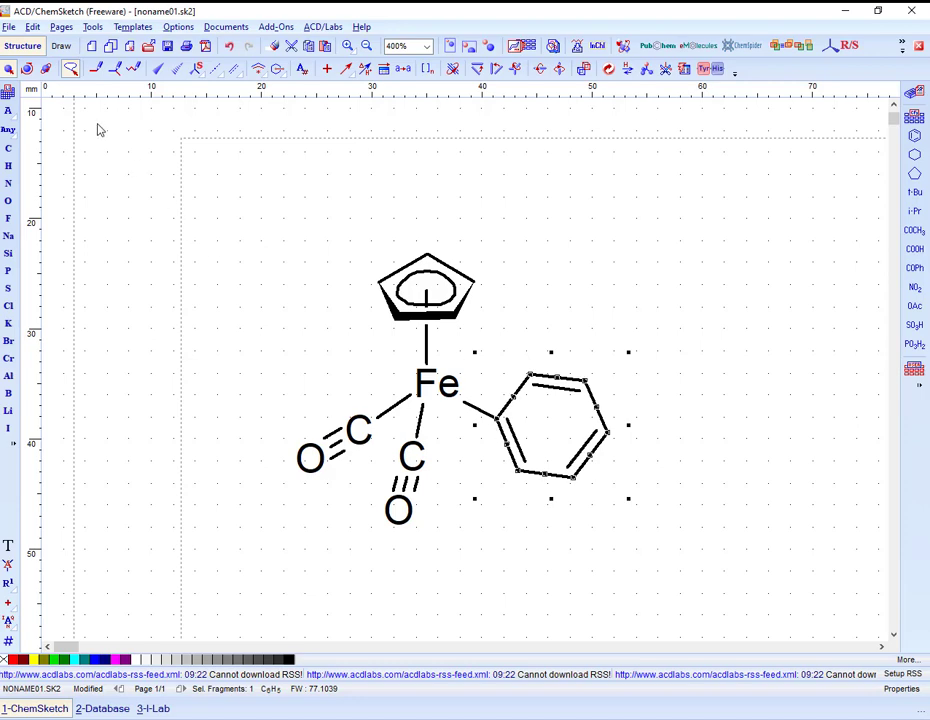
click(27, 70)
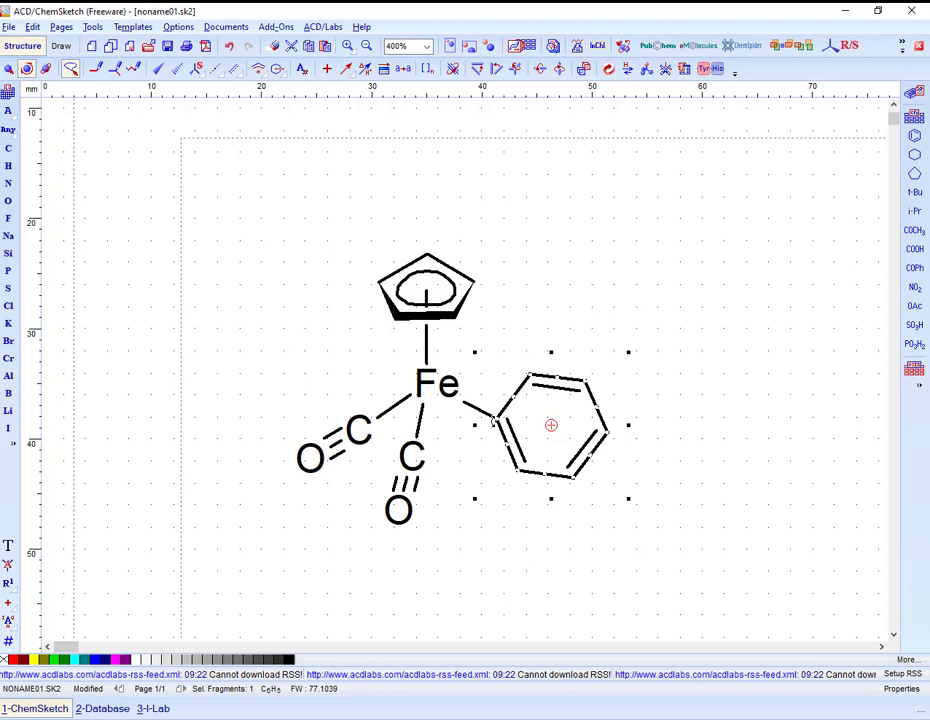
drag(493, 421, 493, 416)
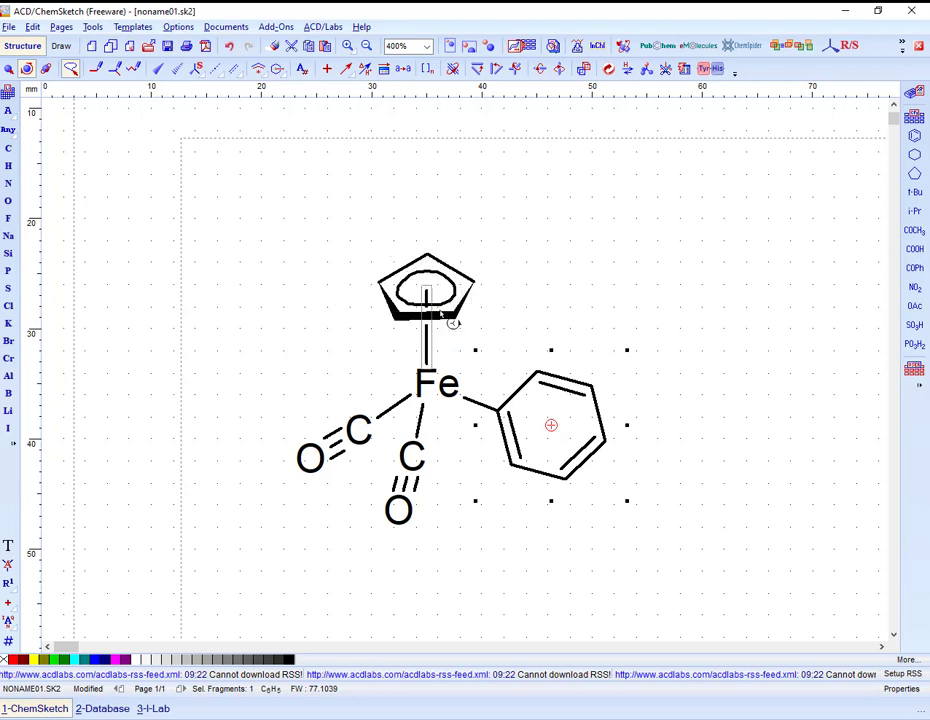
- Add methyl groups to all five cyclopentadienyl carbons, with plain single bonds on the three back atoms and up-wedge bonds on the two front atoms
click(95, 68)
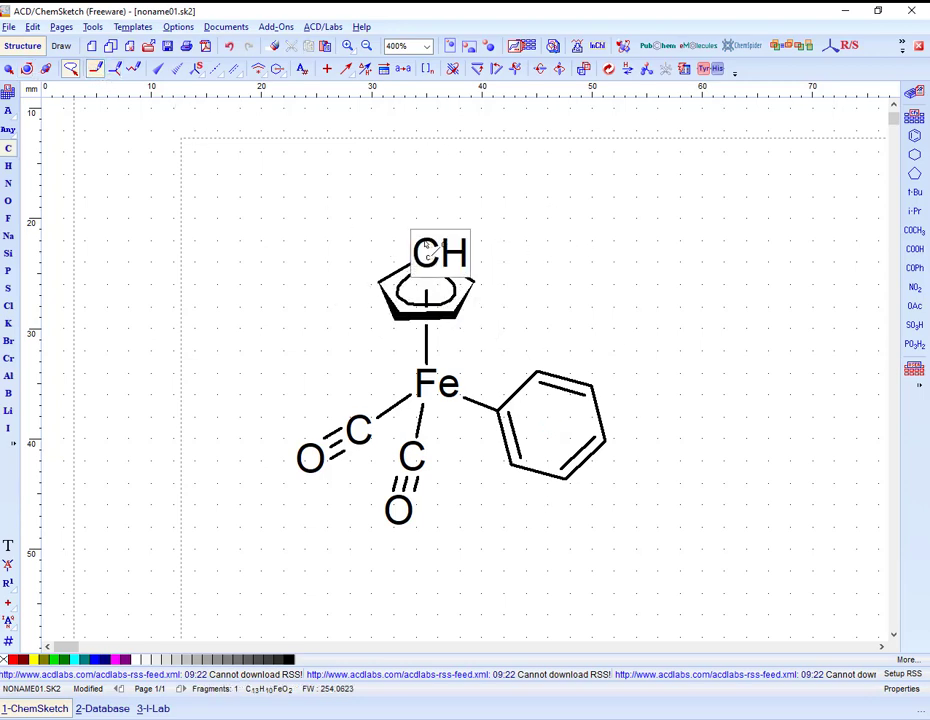
click(426, 256)
click(474, 281)
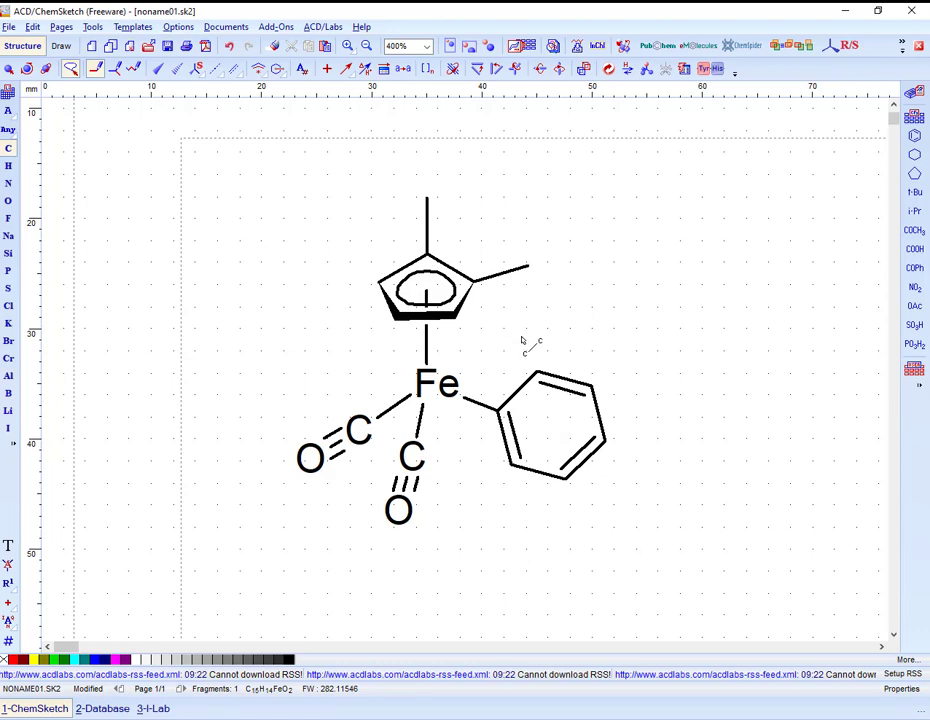
click(372, 285)
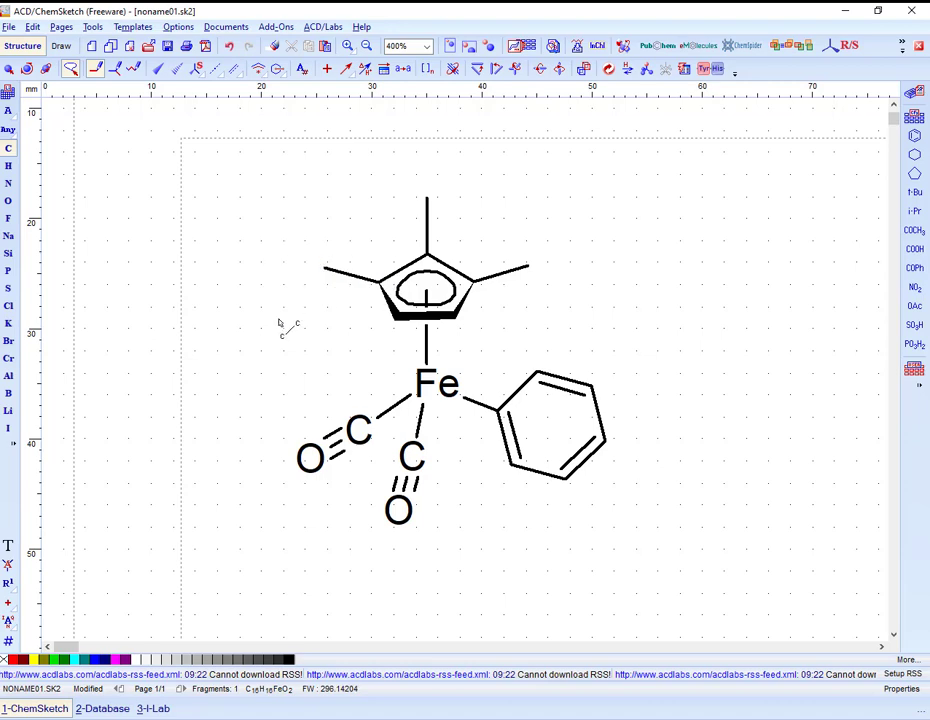
click(157, 68)
click(394, 315)
click(460, 320)
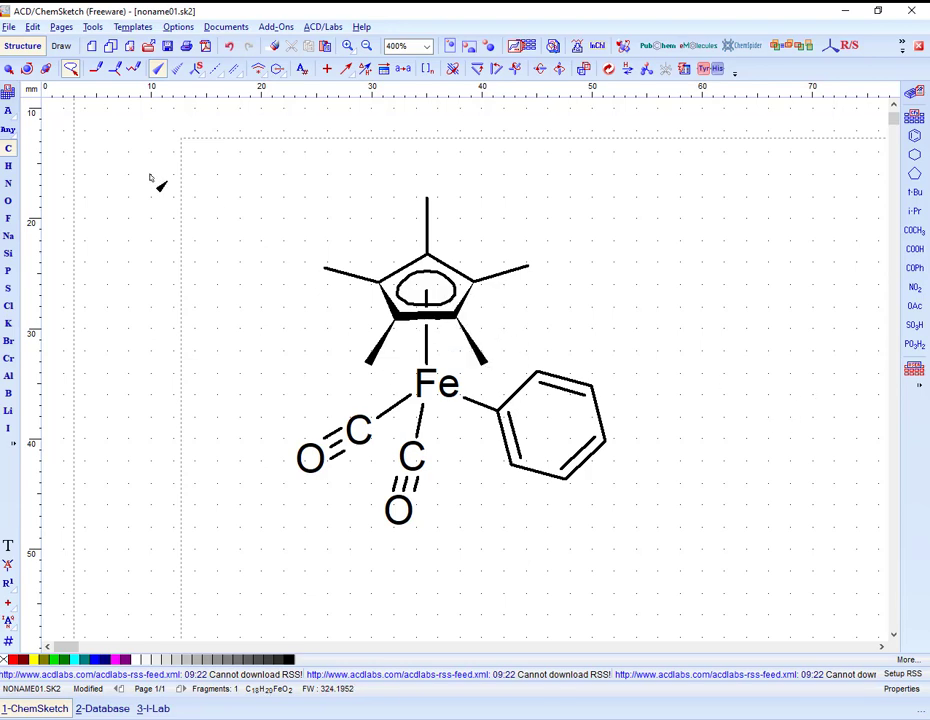
- Shorten the top methyl bond of the cyclopentadienyl ring by moving its end carbon about 2.5 mm down
click(70, 68)
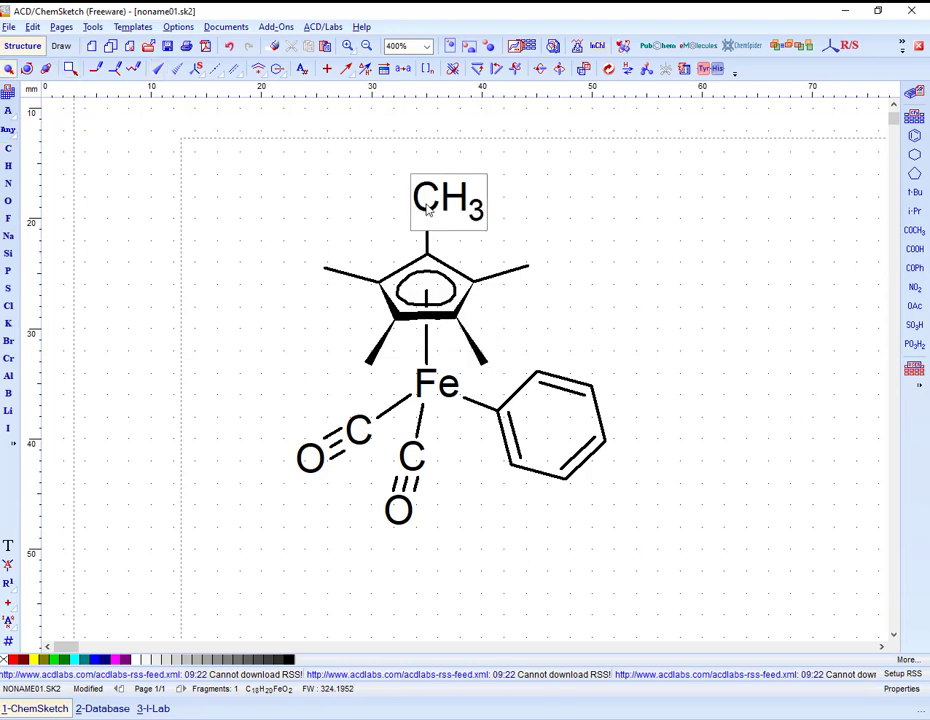
click(427, 200)
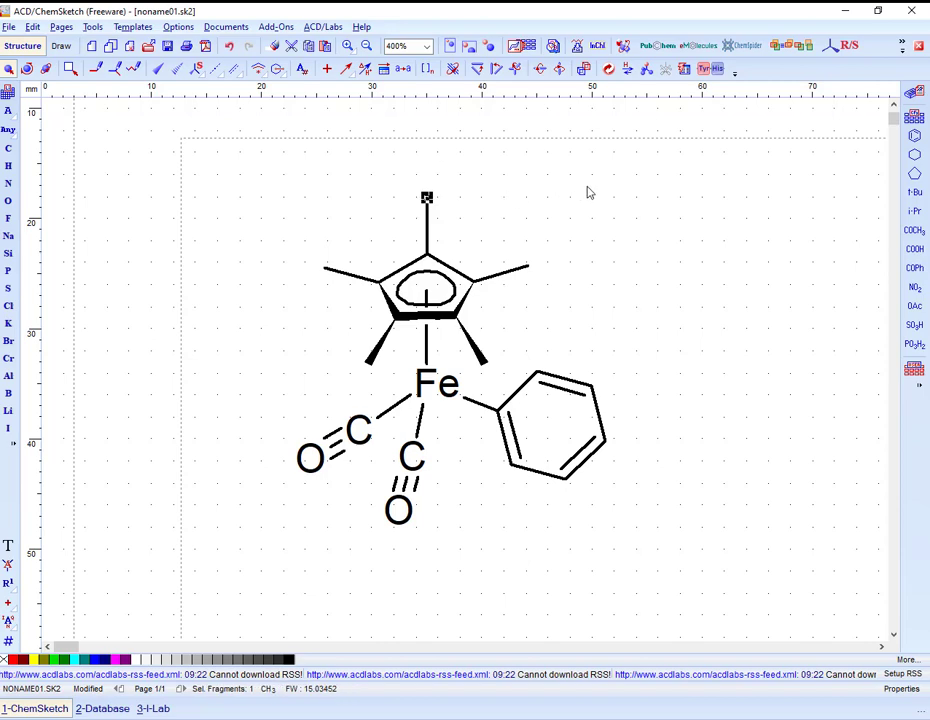
key(Down)
key(Down)
key(Down)
key(Down)
key(Down)
key(Down)
key(Down)
- Move the end of the front-right wedged methyl slightly right and up so it spreads away from Fe
key(Right)
key(Right)
key(Up)
key(Up)
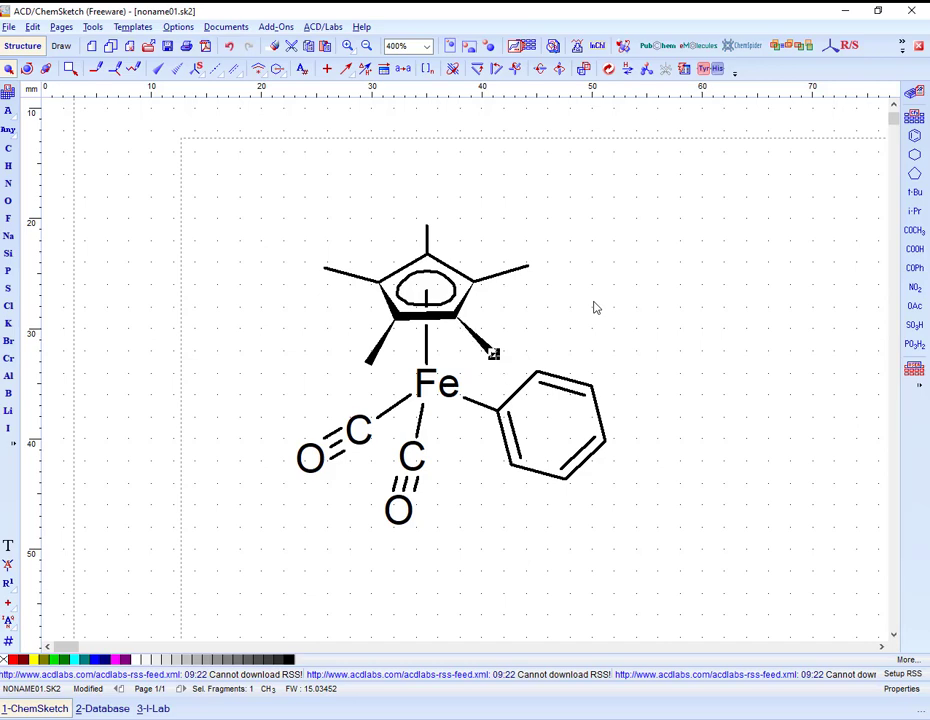
key(Up)
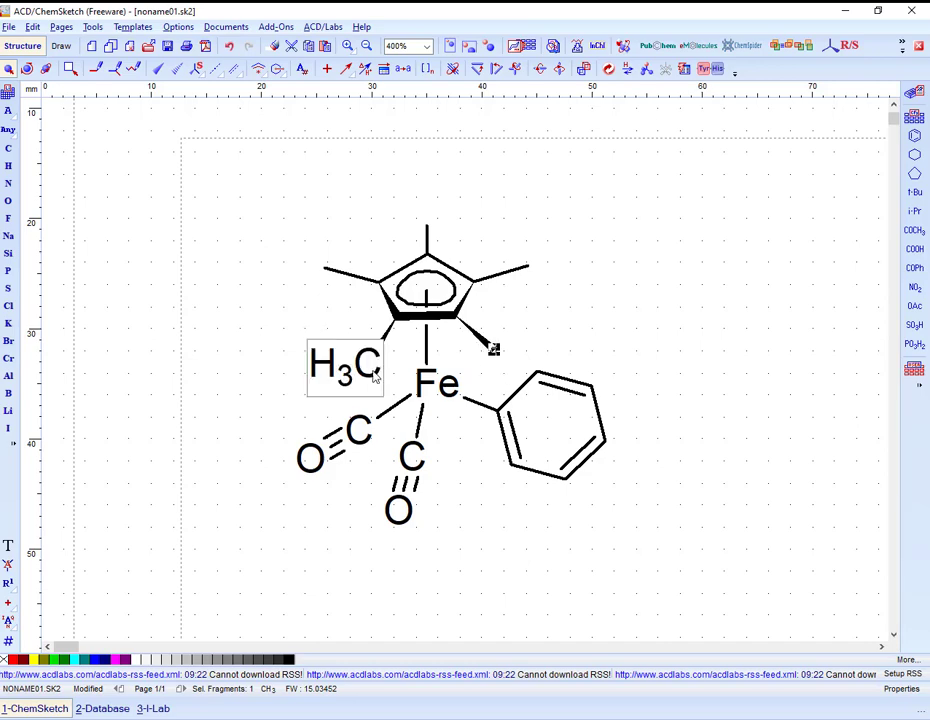
- Move the end of the front-left wedged methyl outward and up to mirror the front-right methyl, and clear the selection
key(Left)
key(Left)
key(Left)
key(Left)
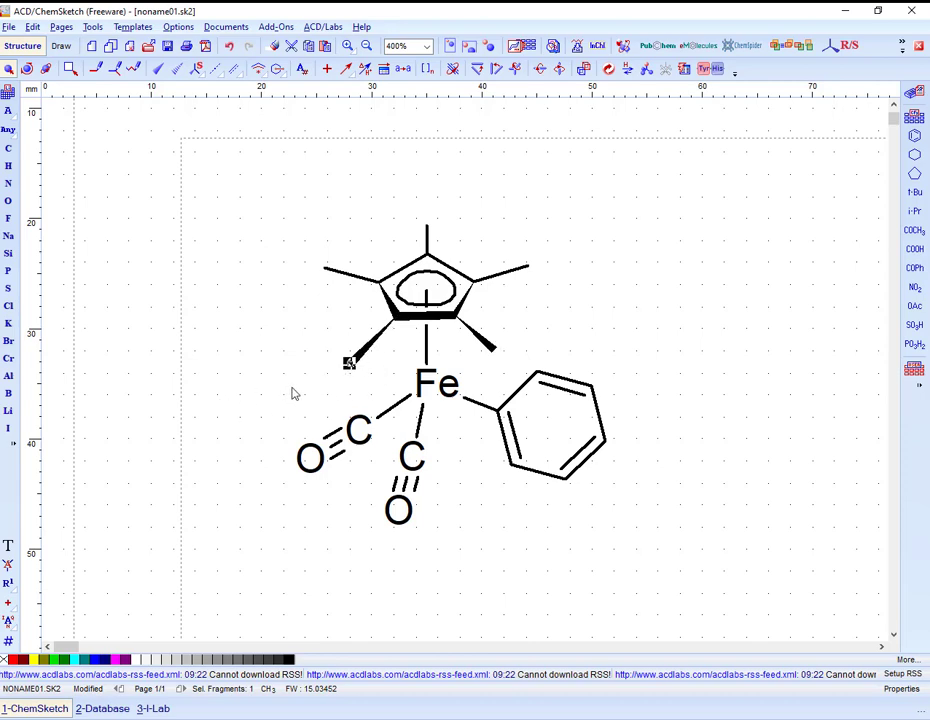
key(Up)
key(Up)
key(Up)
key(Right)
key(Up)
key(Down)
click(766, 246)
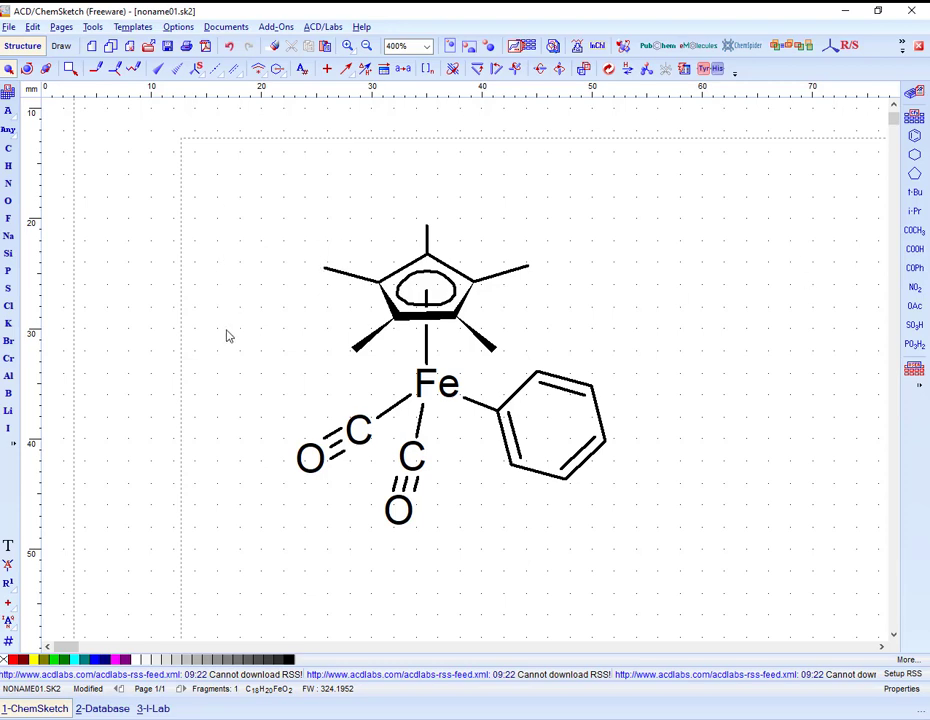
- Copy the whole iron complex and place the duplicate about 70 mm to the right of the original
scroll(227, 327, down, 1)
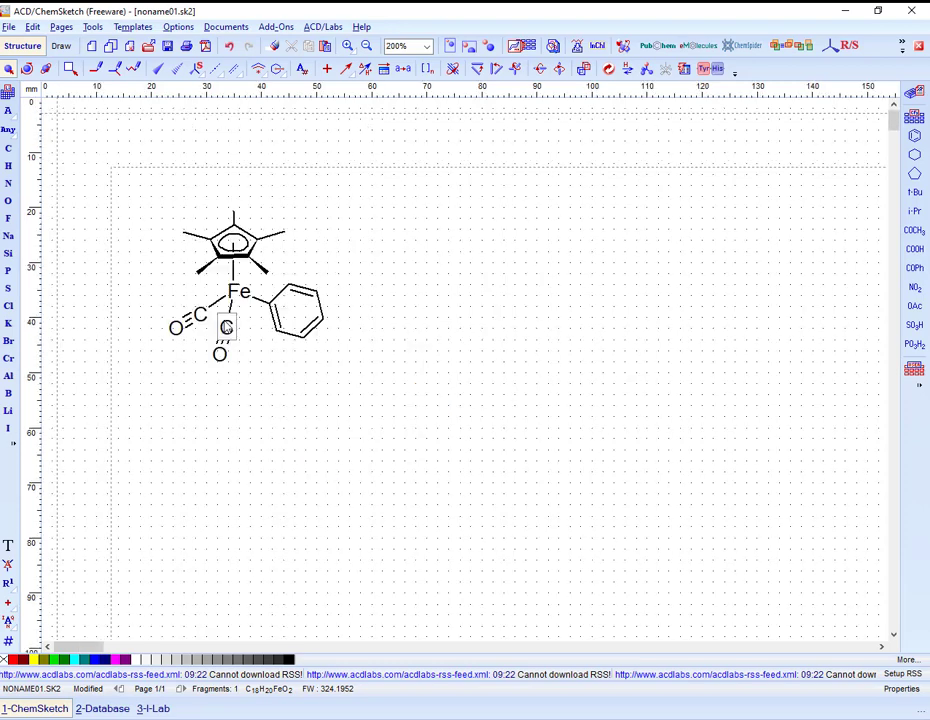
click(71, 70)
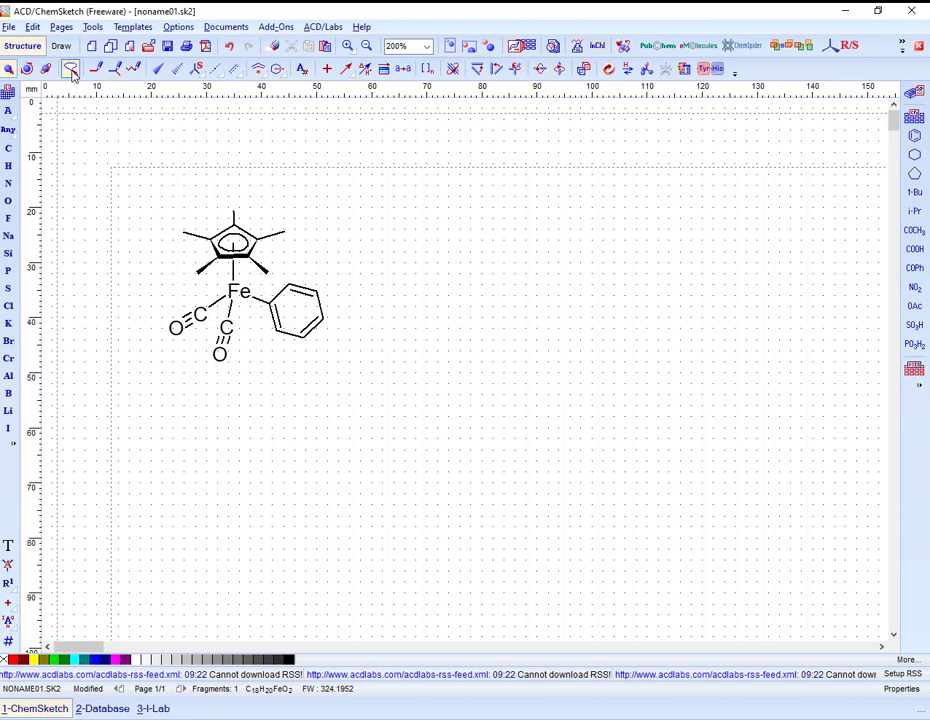
mouse_move(170, 197)
mouse_down()
mouse_move(106, 318)
mouse_move(266, 409)
mouse_move(397, 280)
mouse_up()
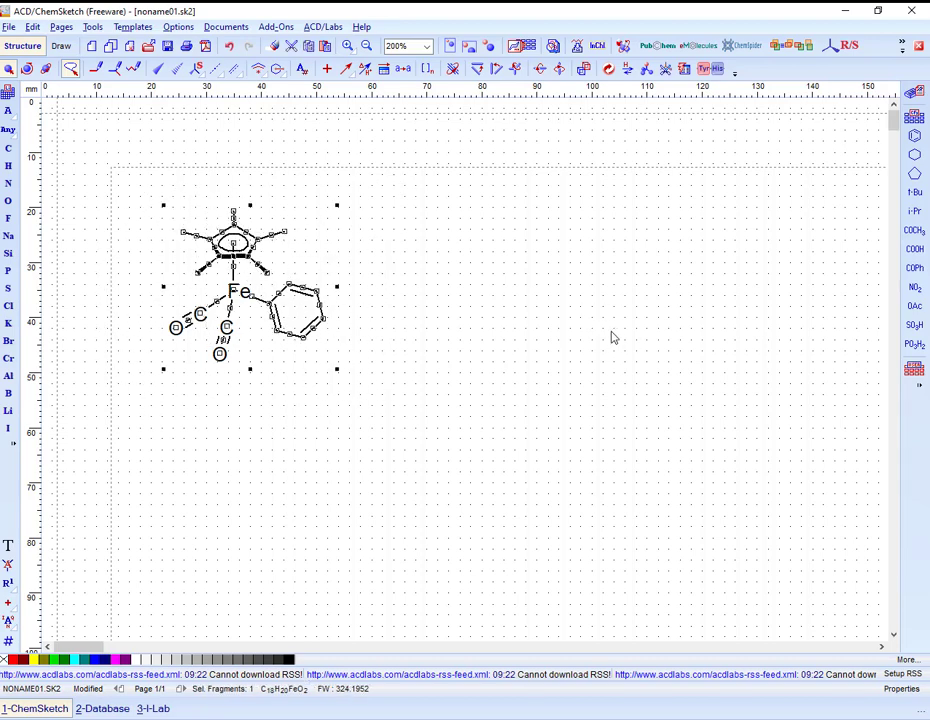
key(ctrl+c)
key(ctrl+v)
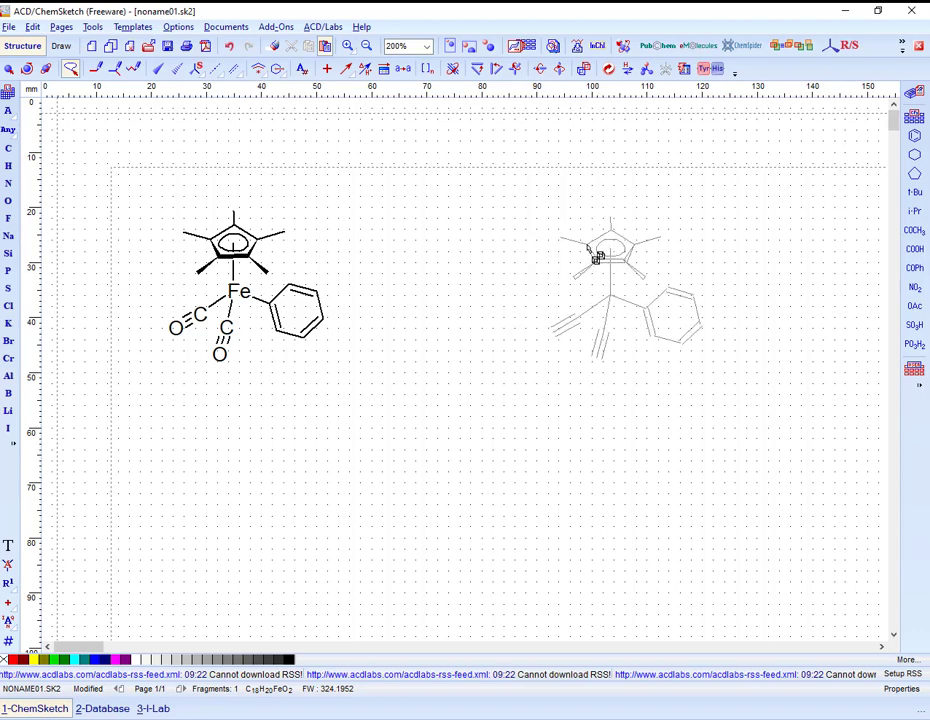
click(596, 257)
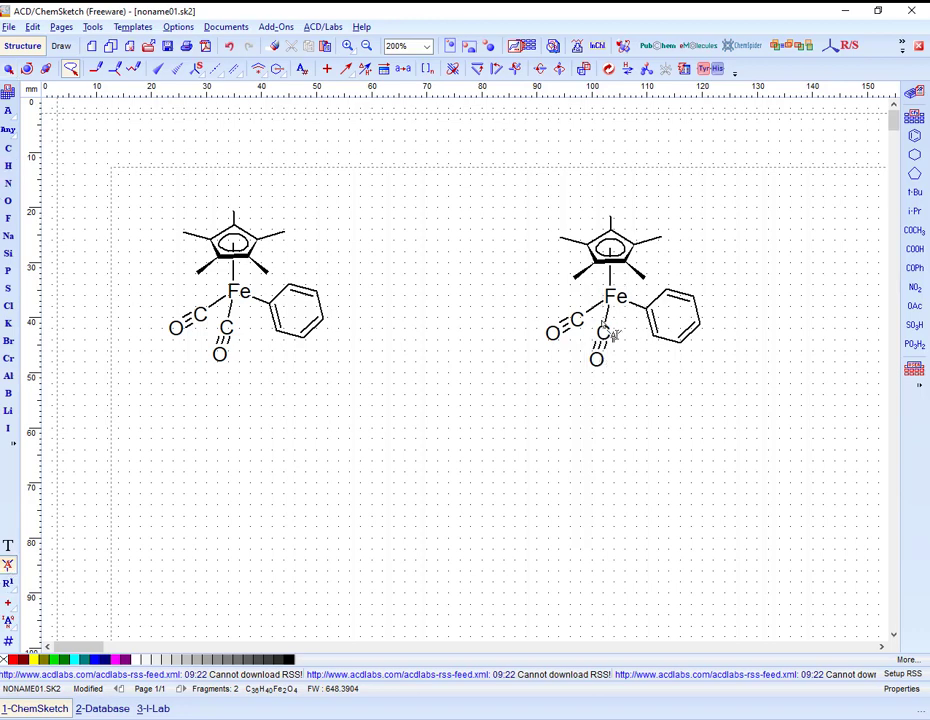
- In the duplicate complex, relabel the lower carbonyl's carbon as N and its oxygen as C
click(712, 458)
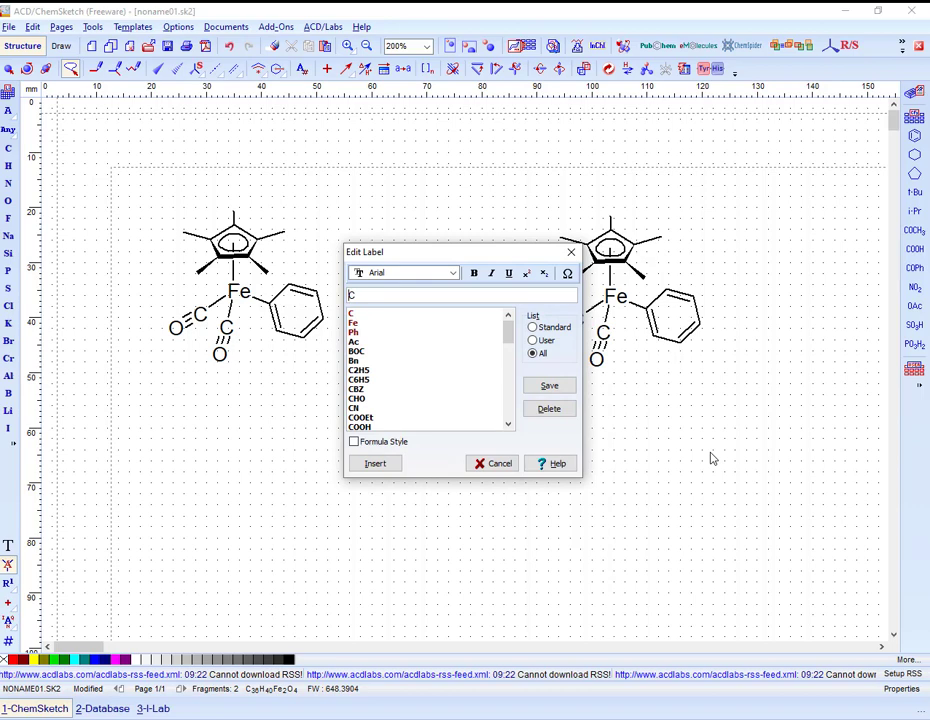
text(N)
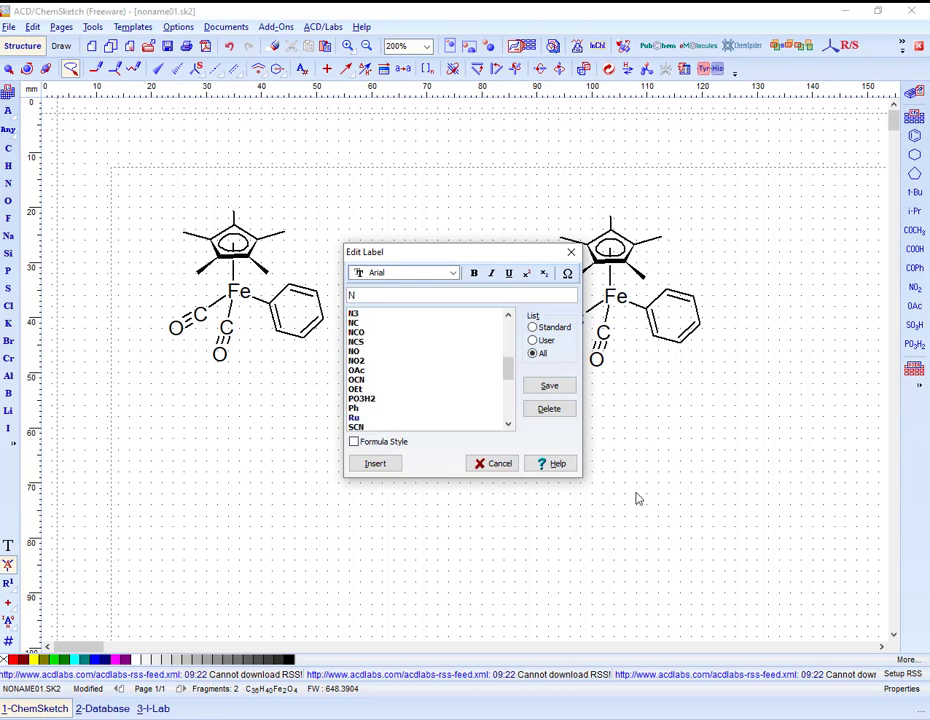
click(387, 468)
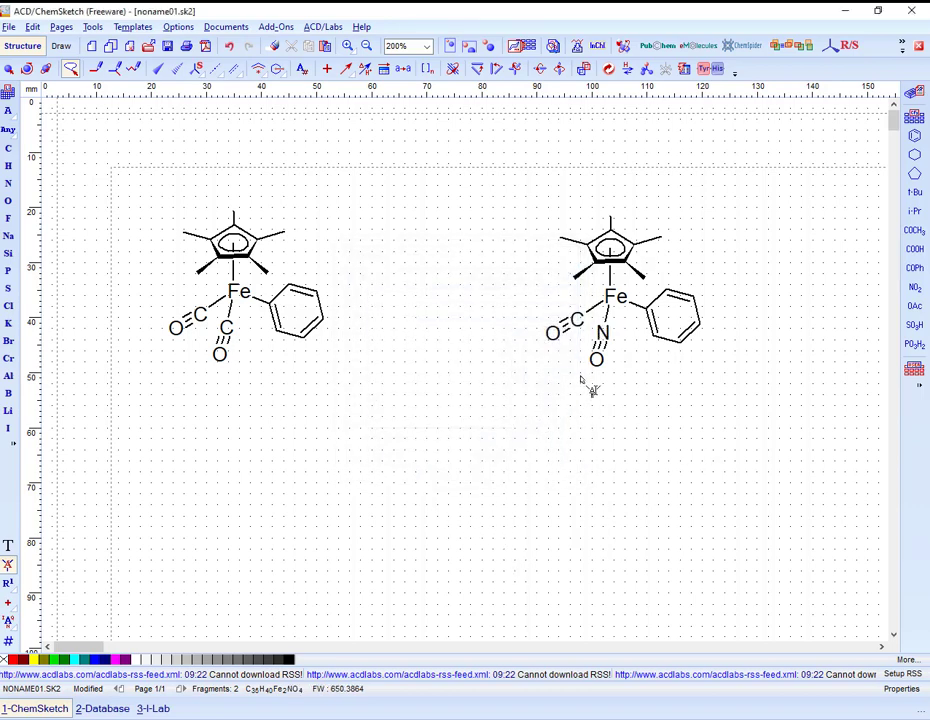
click(603, 372)
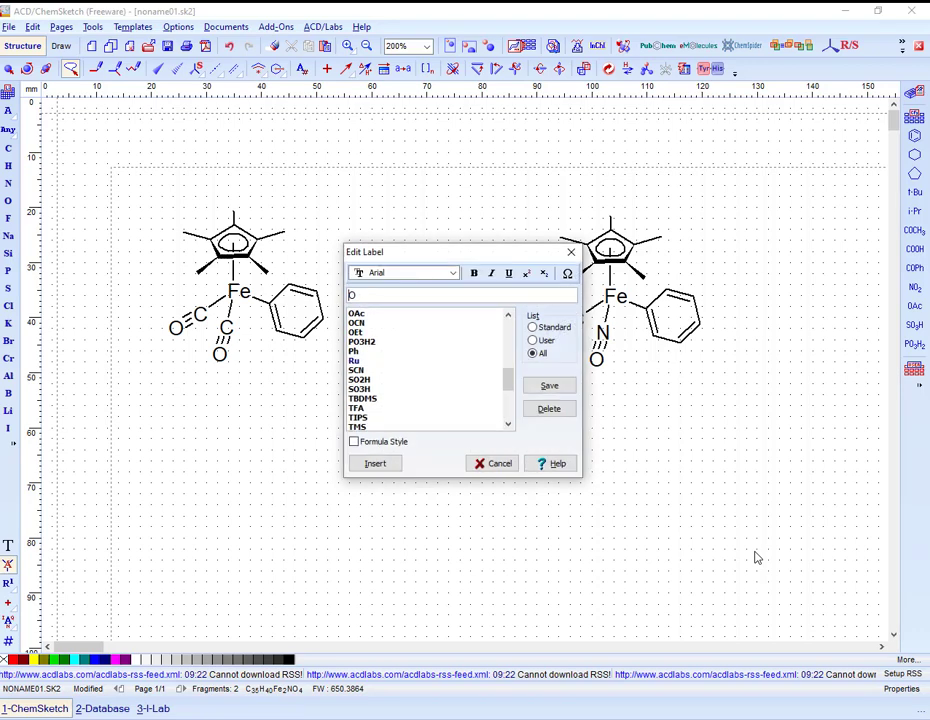
text(C)
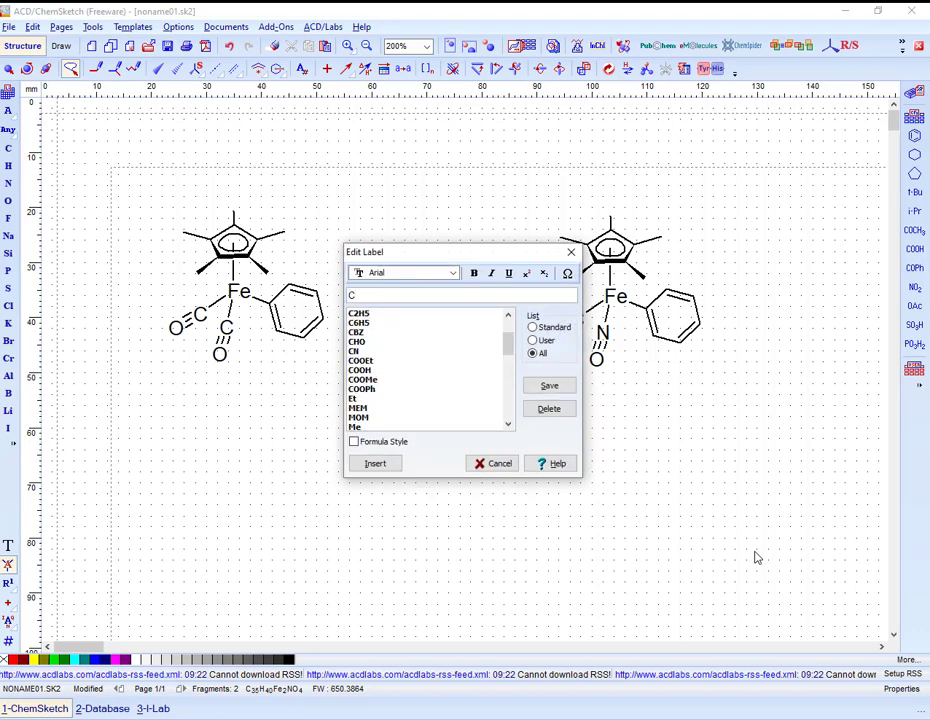
click(395, 467)
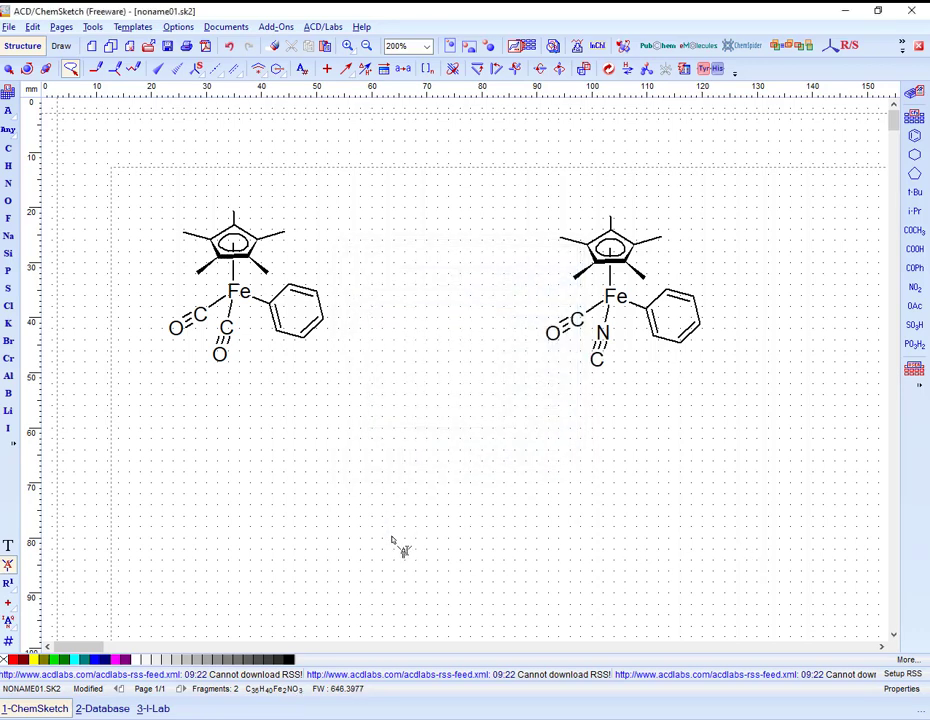
- Add a single bond to the terminal carbon of the duplicate's lower ligand and label its end Me
click(95, 68)
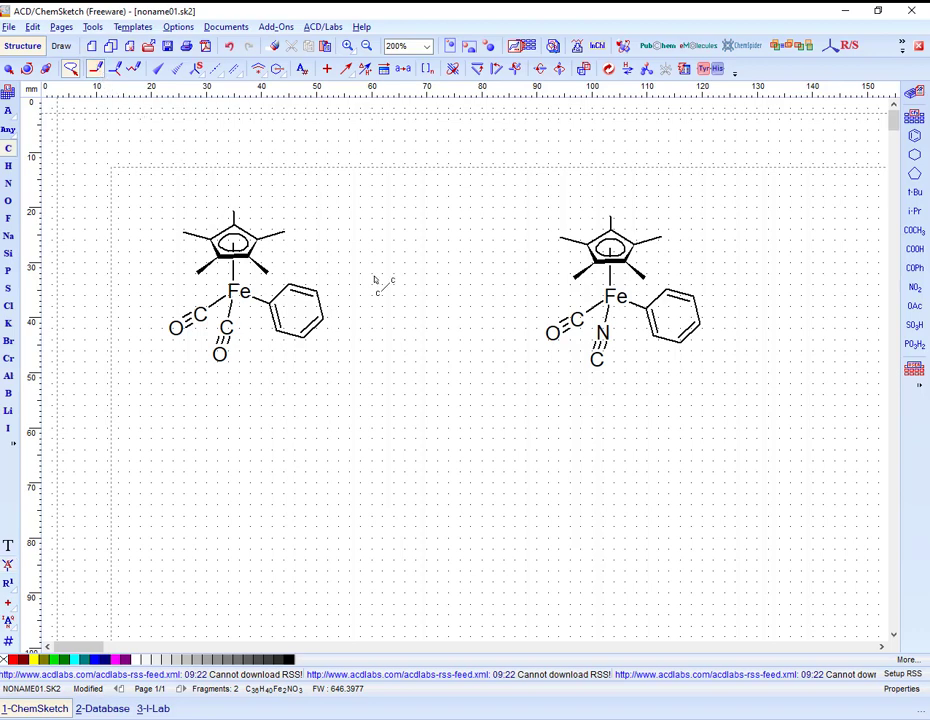
click(597, 361)
click(8, 565)
click(593, 386)
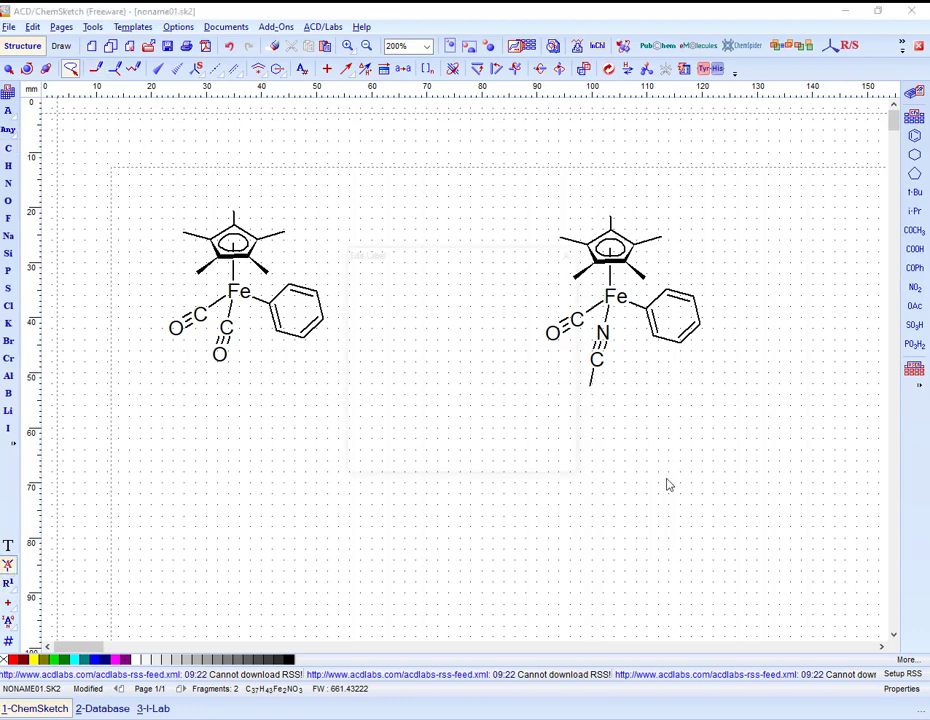
text(M)
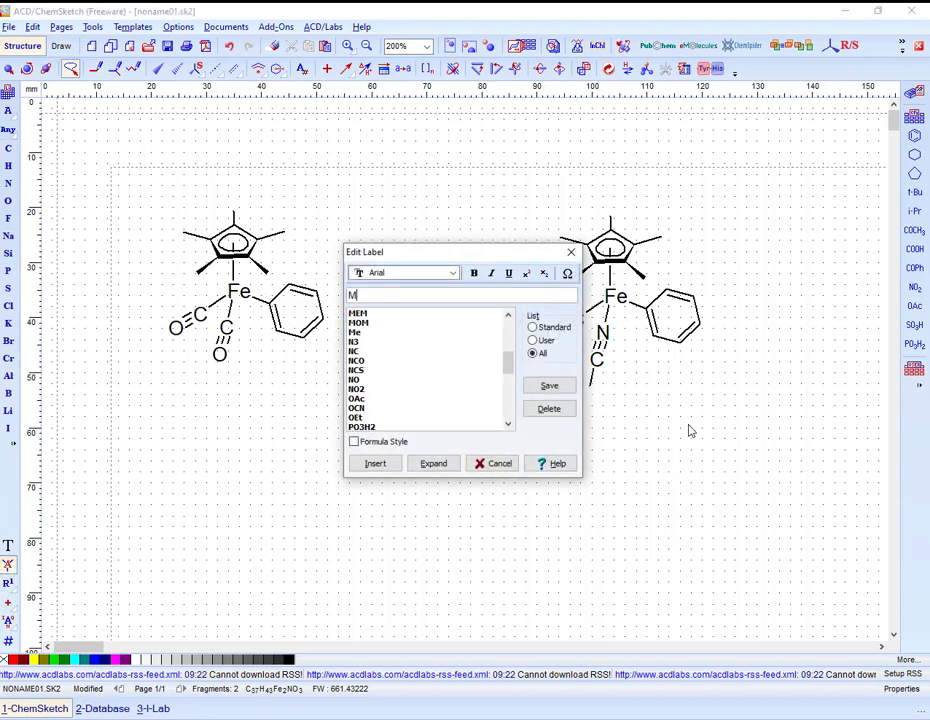
text(e)
click(378, 463)
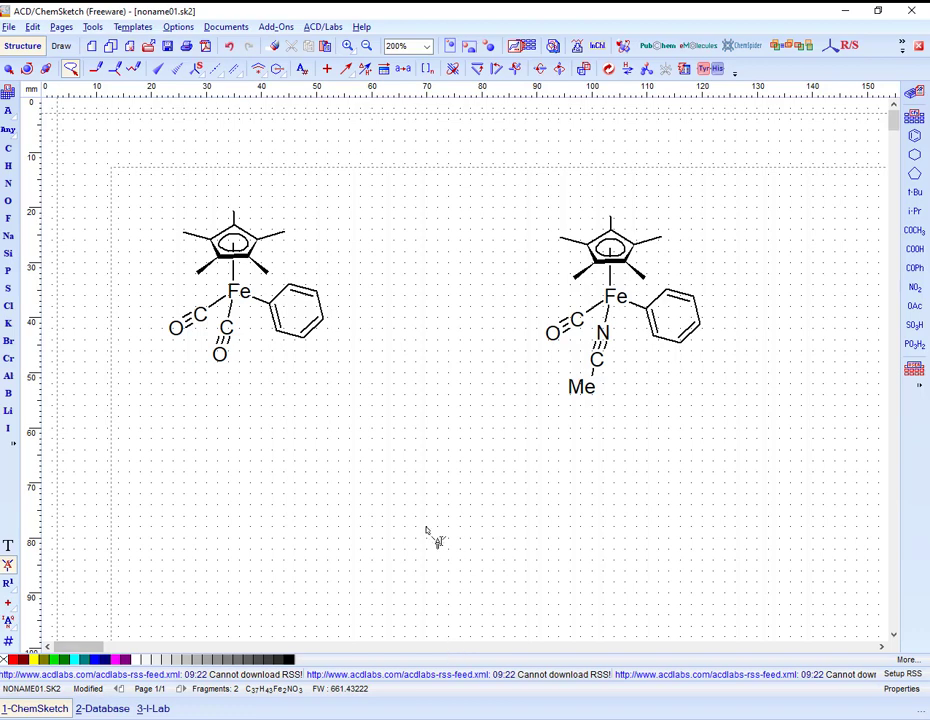
- Draw a horizontal single-headed reaction arrow about 28 mm long from the dicarbonyl complex towards the acetonitrile complex
click(353, 77)
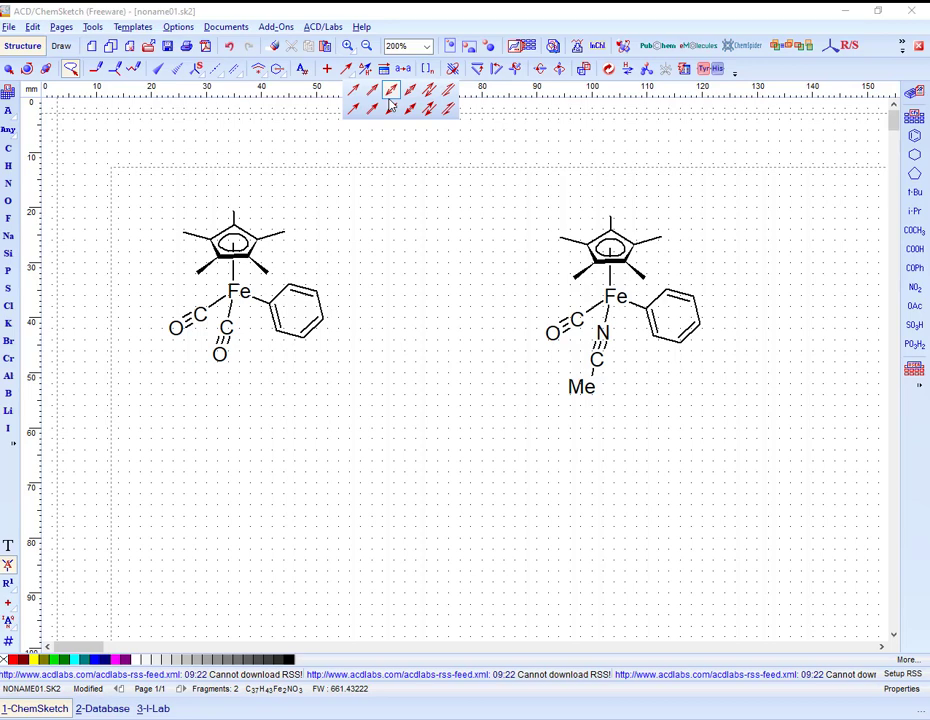
click(425, 9)
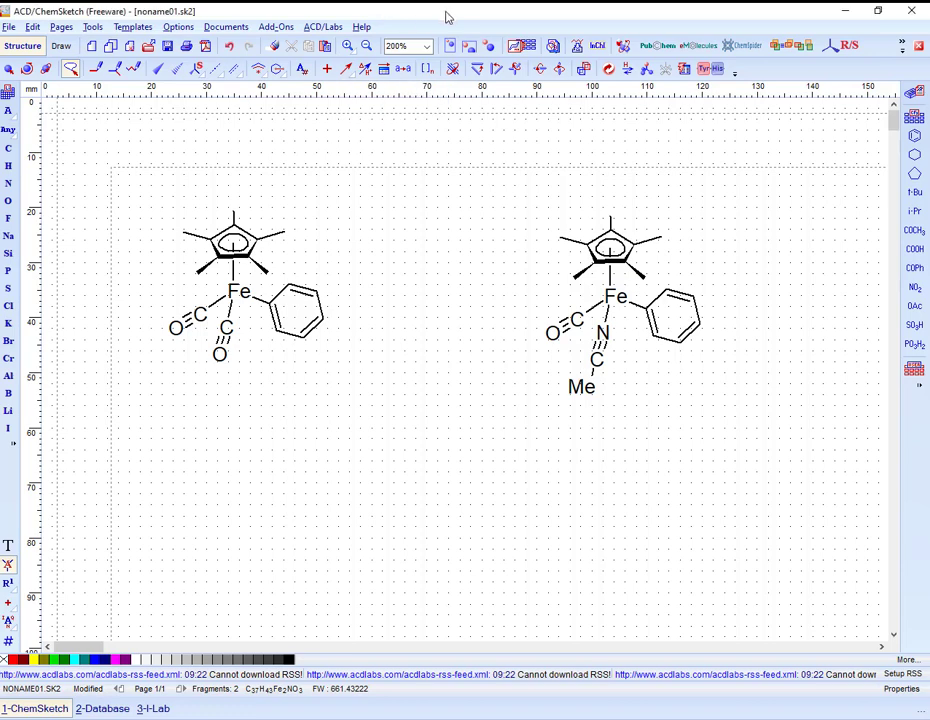
click(346, 68)
drag(366, 292, 518, 292)
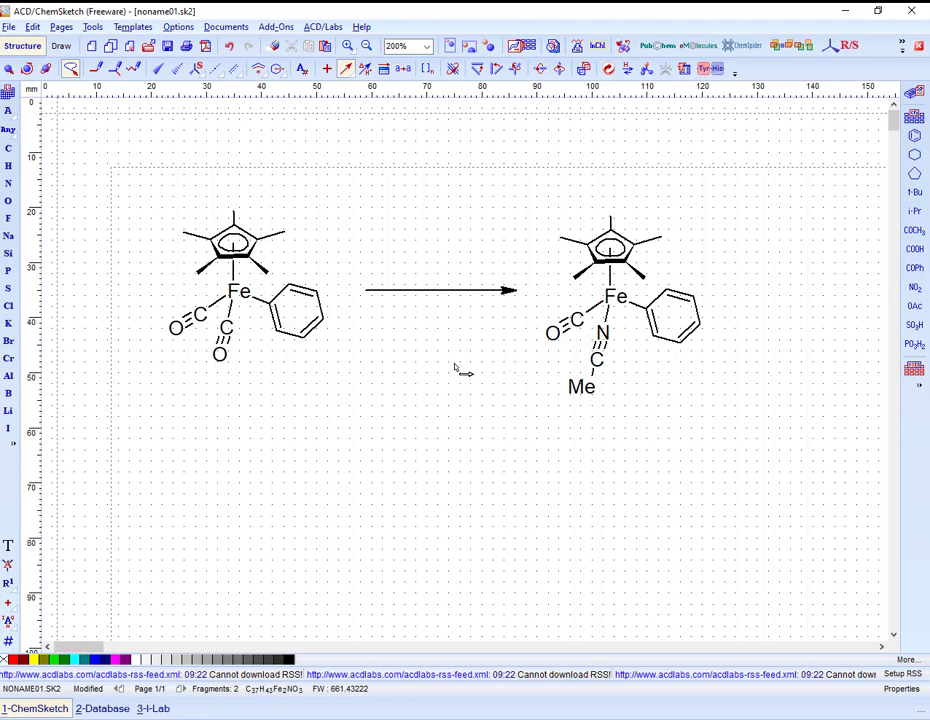
- Add reaction conditions to the arrow, with hν above it and CH3CN below it
click(366, 69)
click(421, 293)
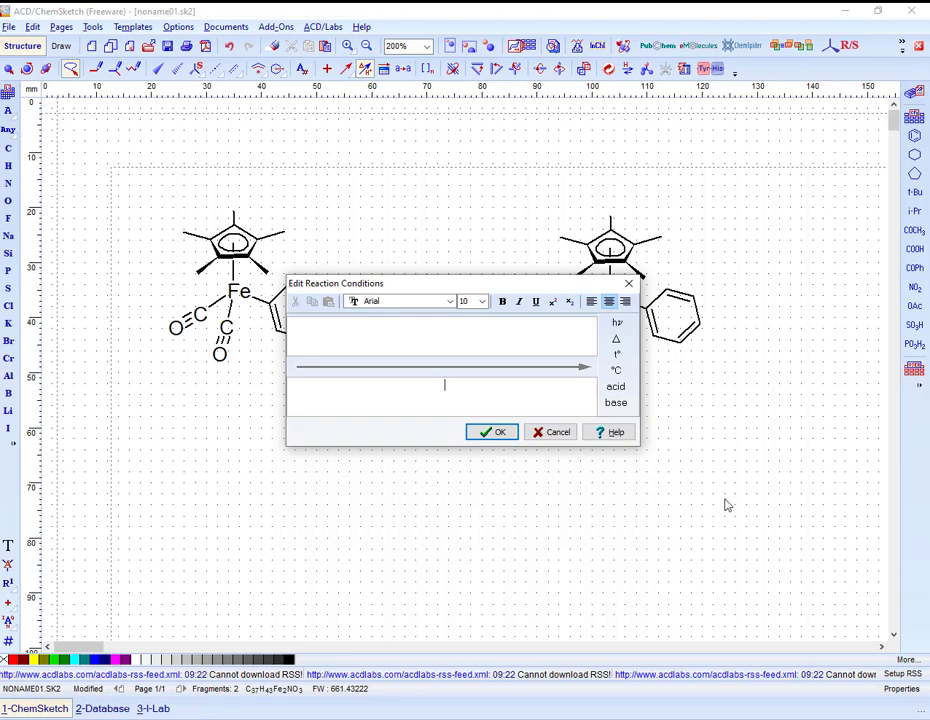
text(CH3CN)
click(473, 354)
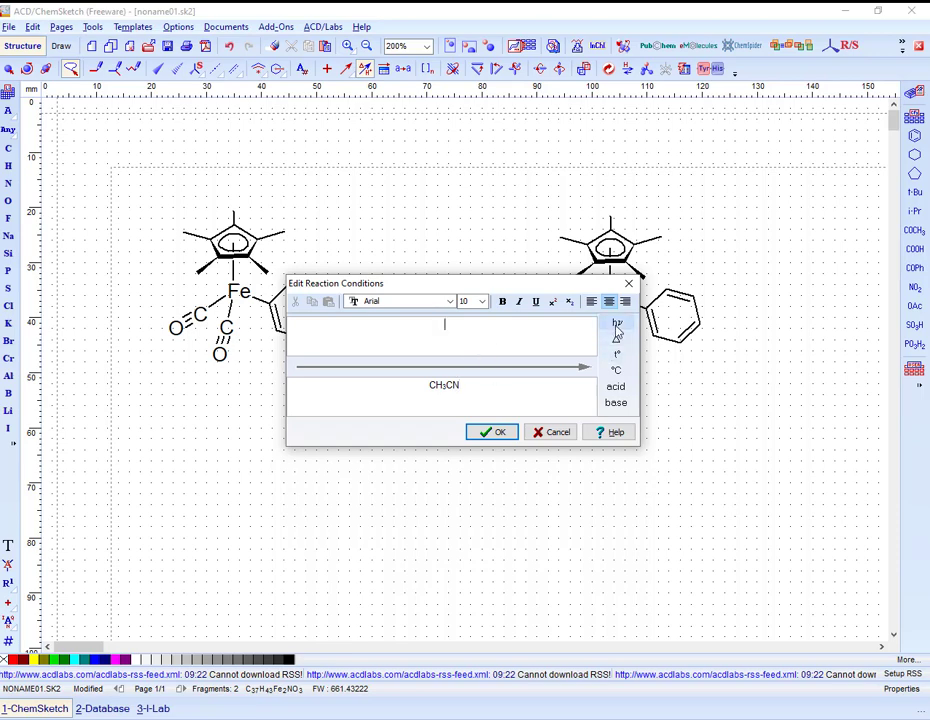
click(617, 326)
click(501, 436)
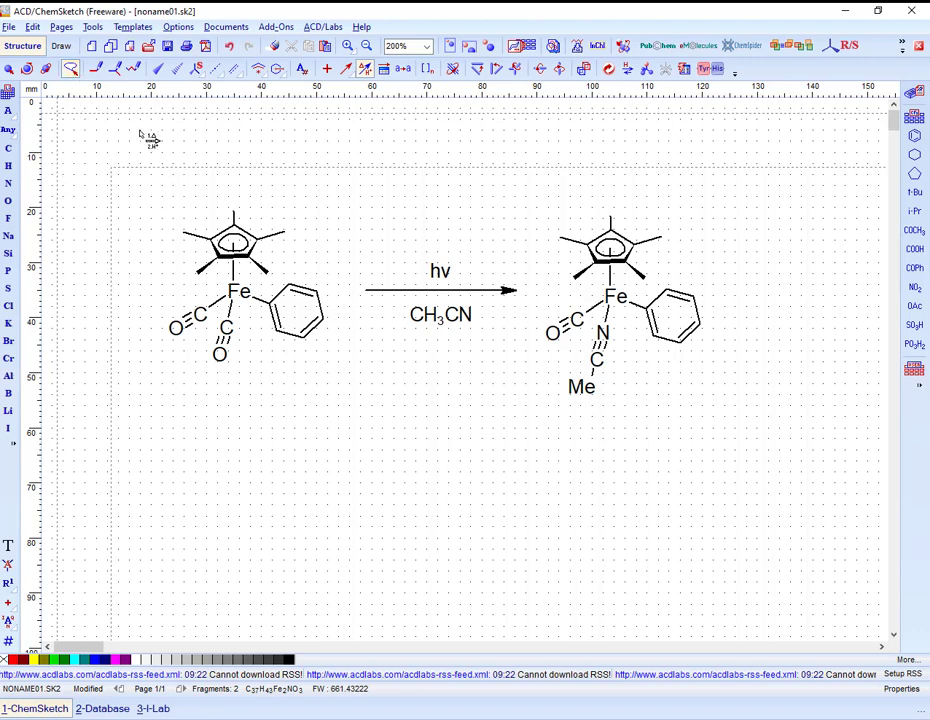
- Select both iron complexes, align their vertical centers with each other, clear the selection and return to structure mode
click(71, 68)
click(70, 68)
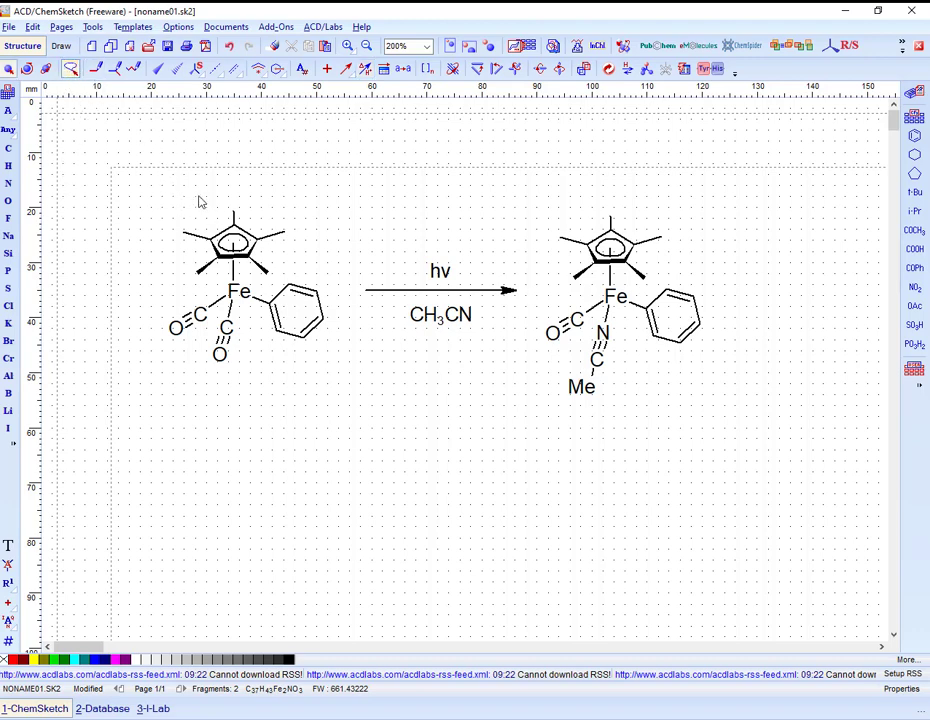
mouse_move(184, 180)
mouse_down()
mouse_move(145, 205)
mouse_move(153, 413)
mouse_move(311, 413)
mouse_move(353, 316)
mouse_move(336, 209)
mouse_up()
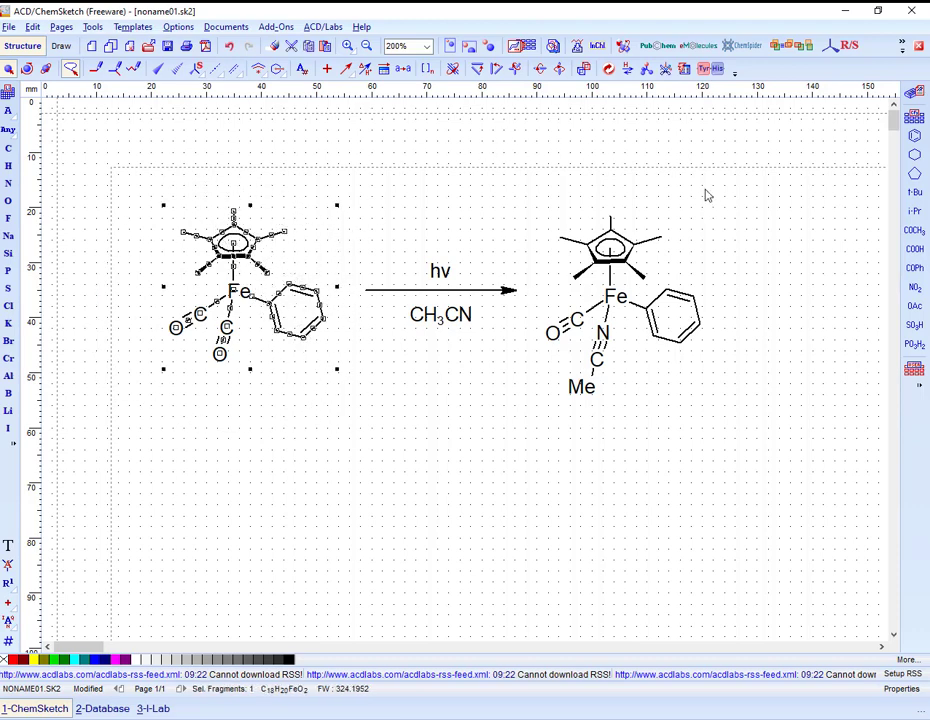
mouse_move(706, 195)
mouse_down()
mouse_move(743, 367)
mouse_move(587, 470)
mouse_move(542, 365)
mouse_move(541, 201)
mouse_up()
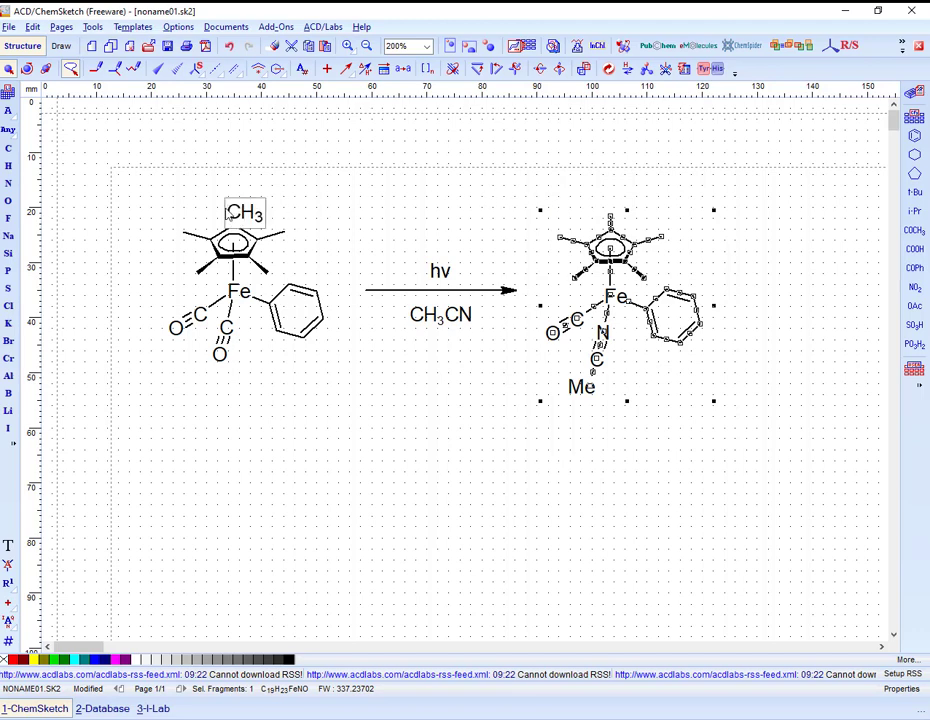
mouse_move(163, 206)
mouse_down()
mouse_move(133, 313)
mouse_move(229, 401)
mouse_move(332, 370)
mouse_move(347, 297)
mouse_move(347, 206)
mouse_move(347, 224)
mouse_up()
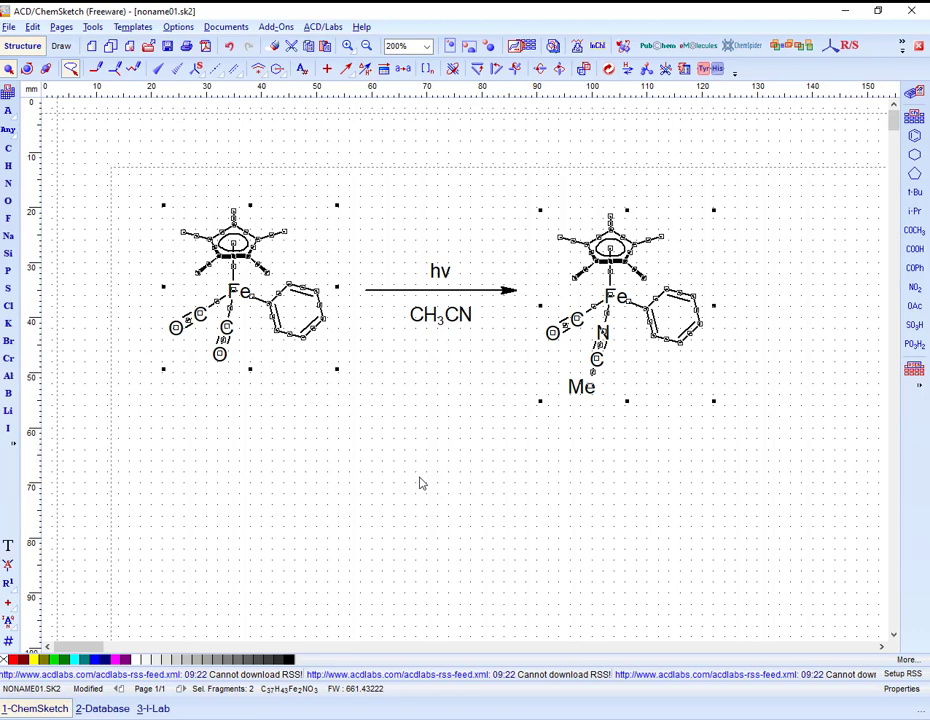
click(61, 46)
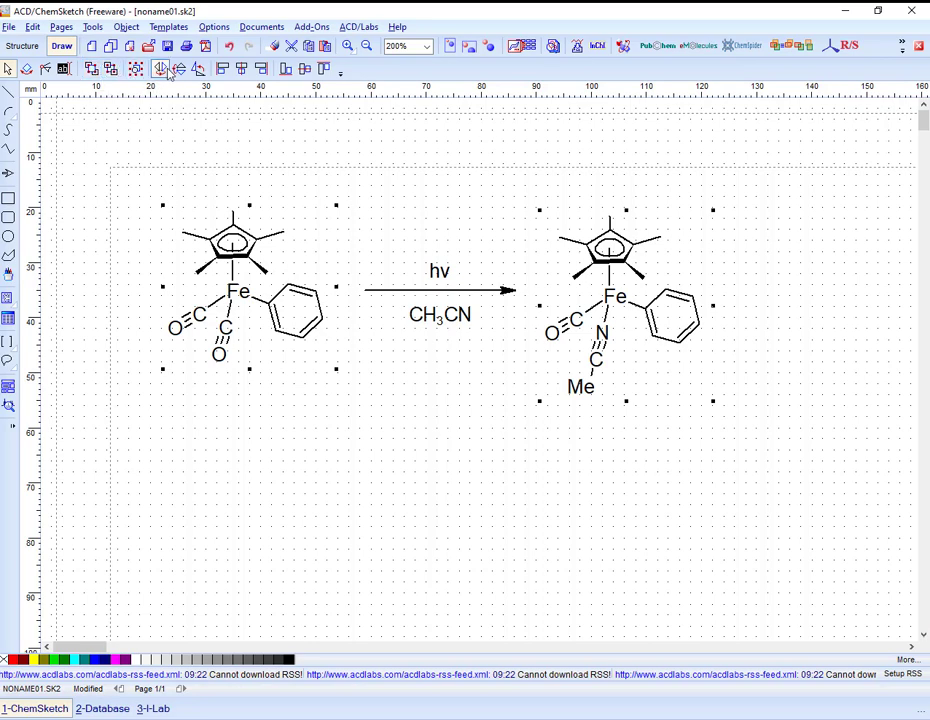
click(304, 69)
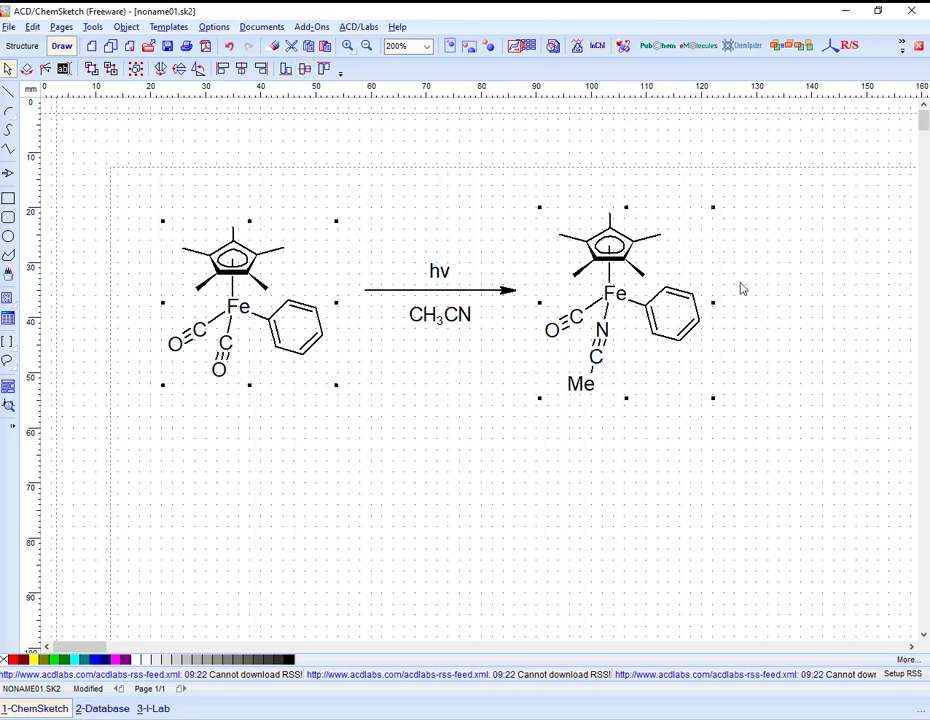
click(783, 439)
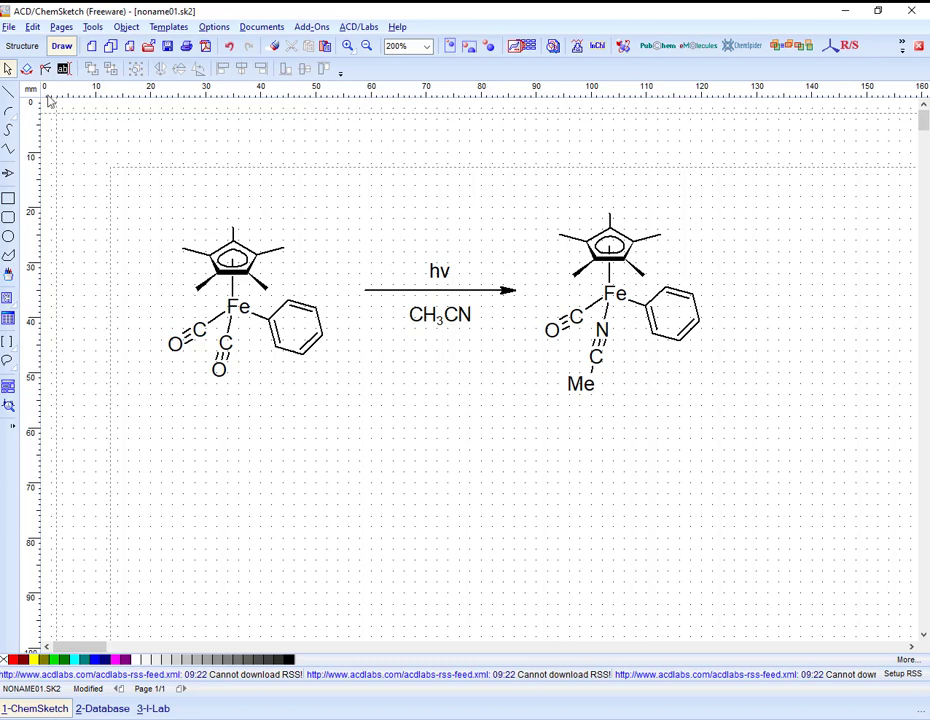
click(12, 46)
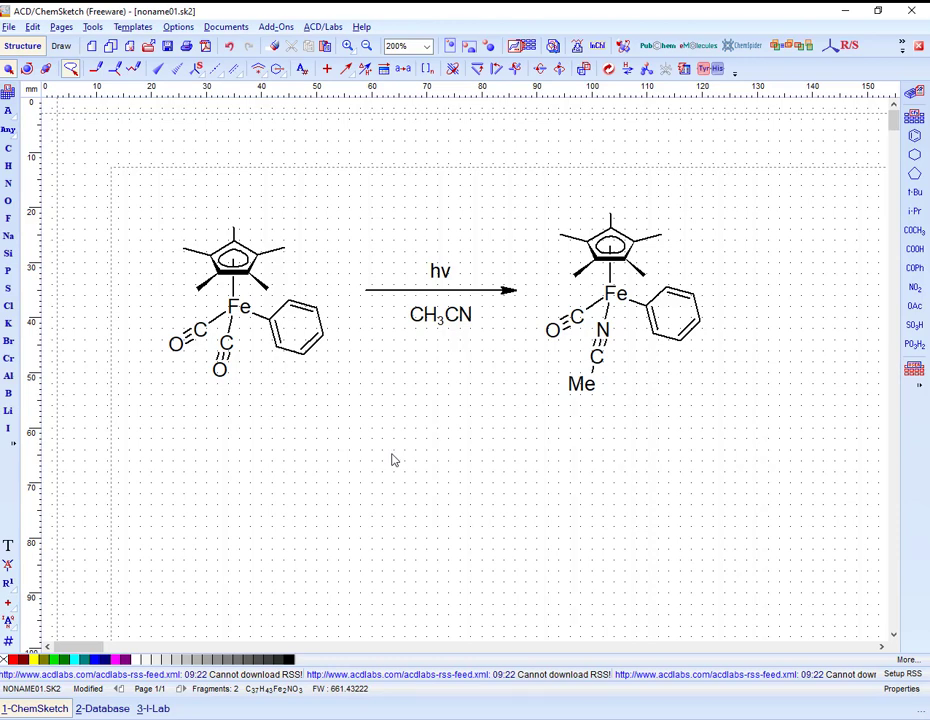
- Select the whole reaction scheme with its arrow and conditions, and clear the selection
mouse_move(386, 455)
mouse_down()
mouse_move(260, 185)
mouse_move(120, 241)
mouse_move(463, 456)
mouse_move(785, 301)
mouse_move(776, 166)
mouse_move(281, 589)
mouse_up()
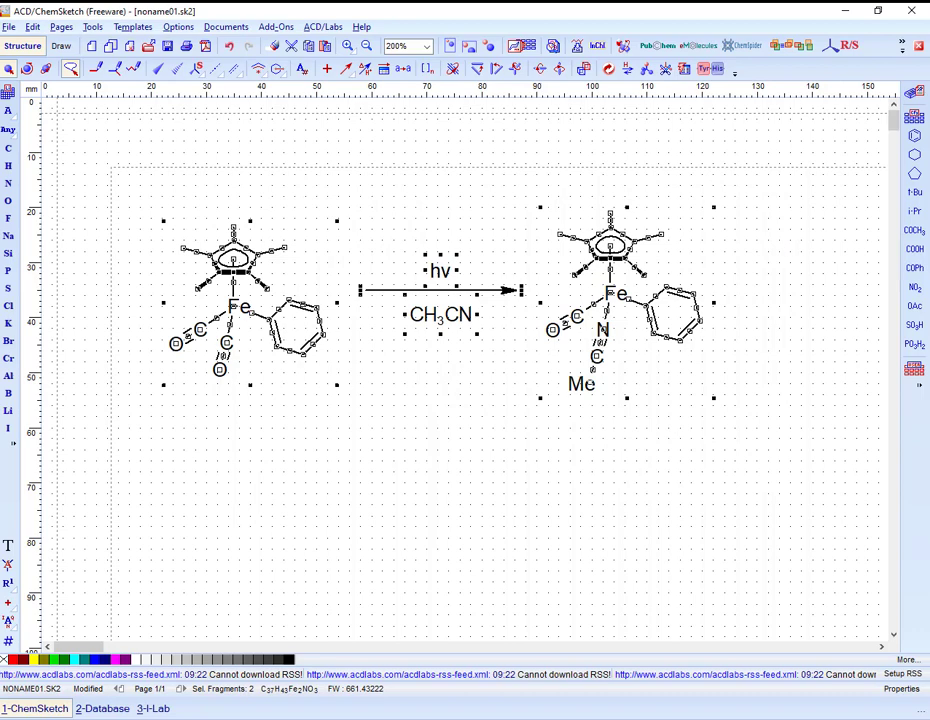
click(303, 572)
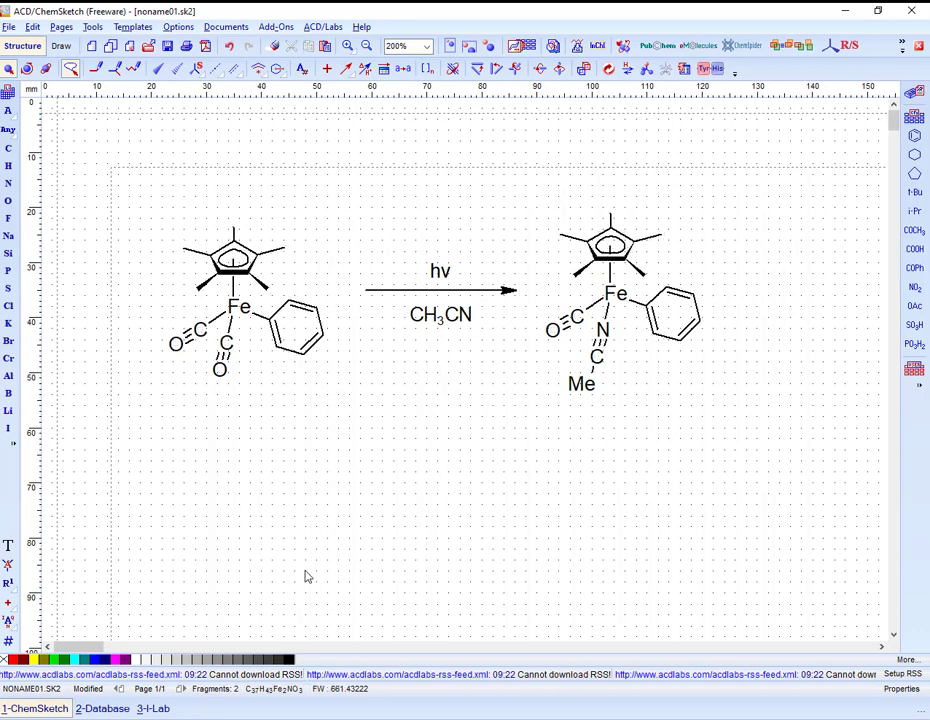
- Examine the file formats offered for saving the document under another type, and leave without saving
click(10, 27)
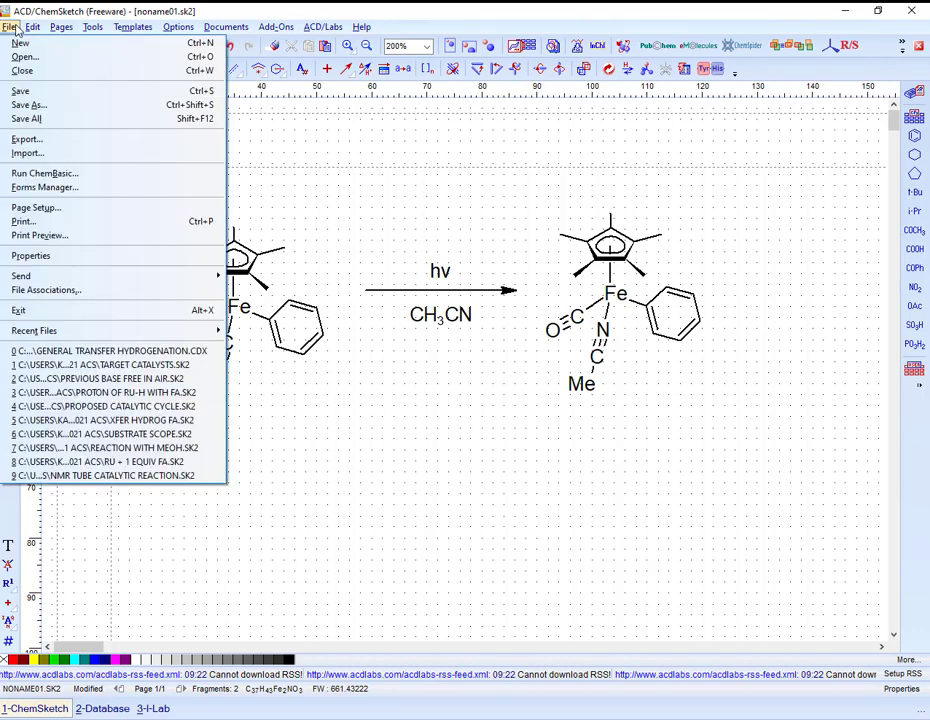
click(35, 106)
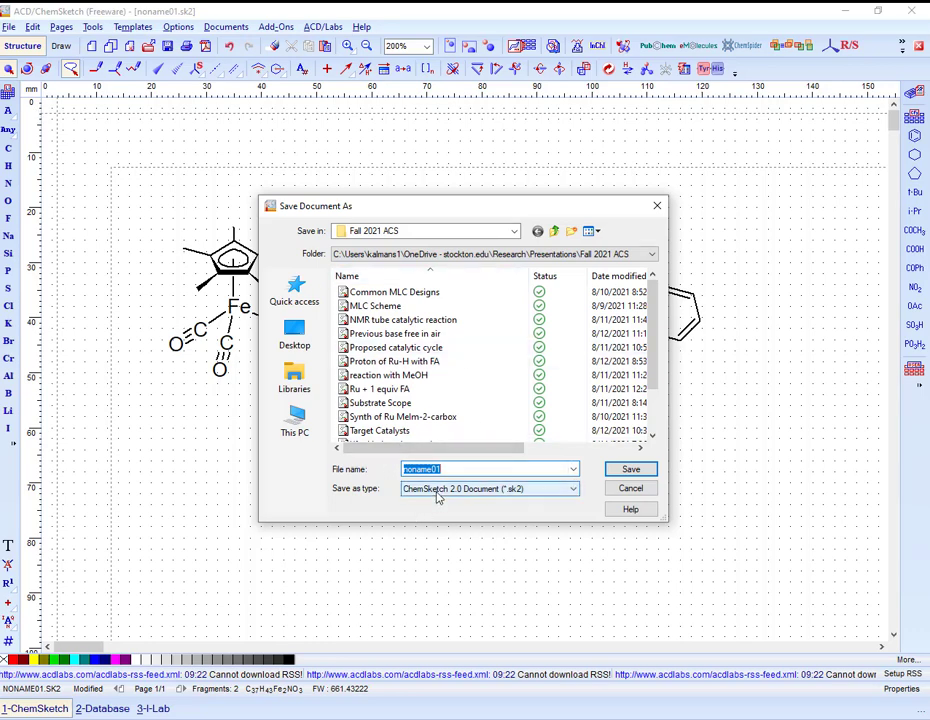
click(457, 495)
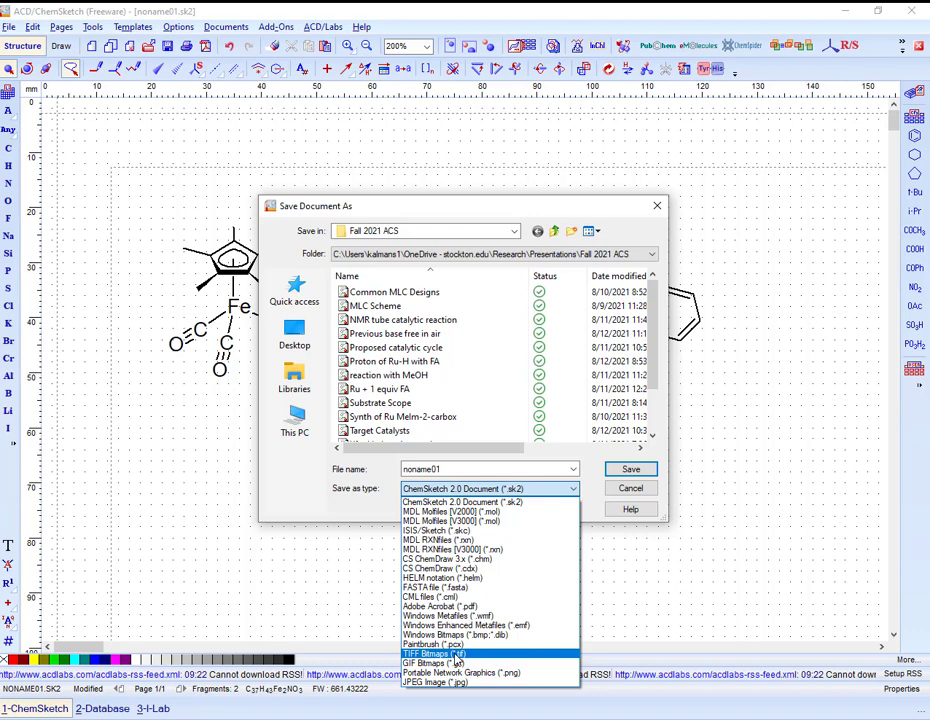
click(621, 489)
click(631, 492)
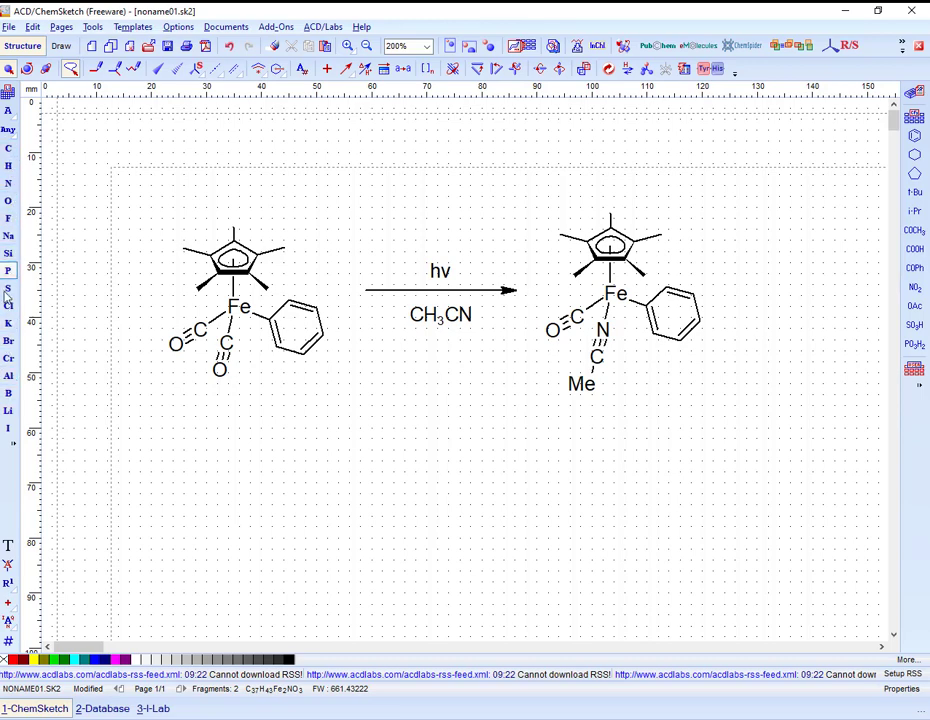
- View the Periodic Table of Elements and close it without choosing an element
click(7, 93)
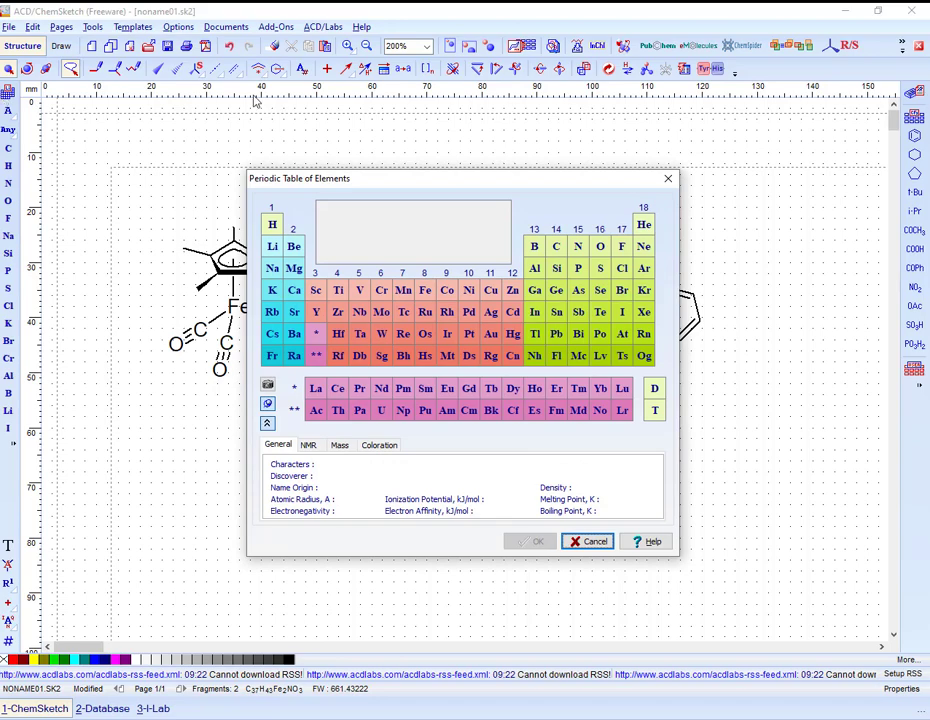
click(667, 181)
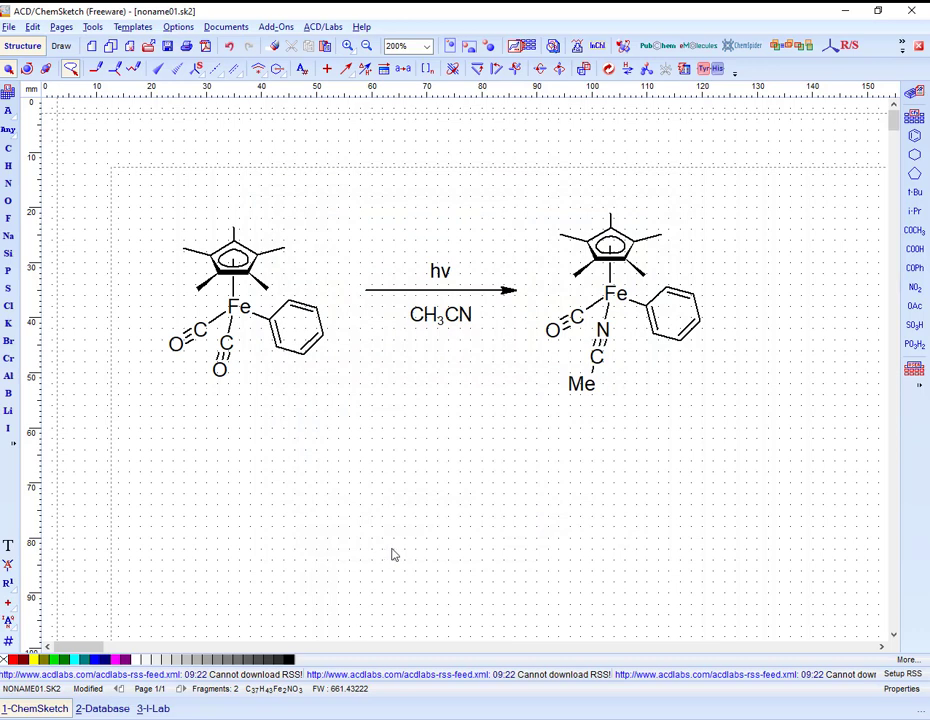